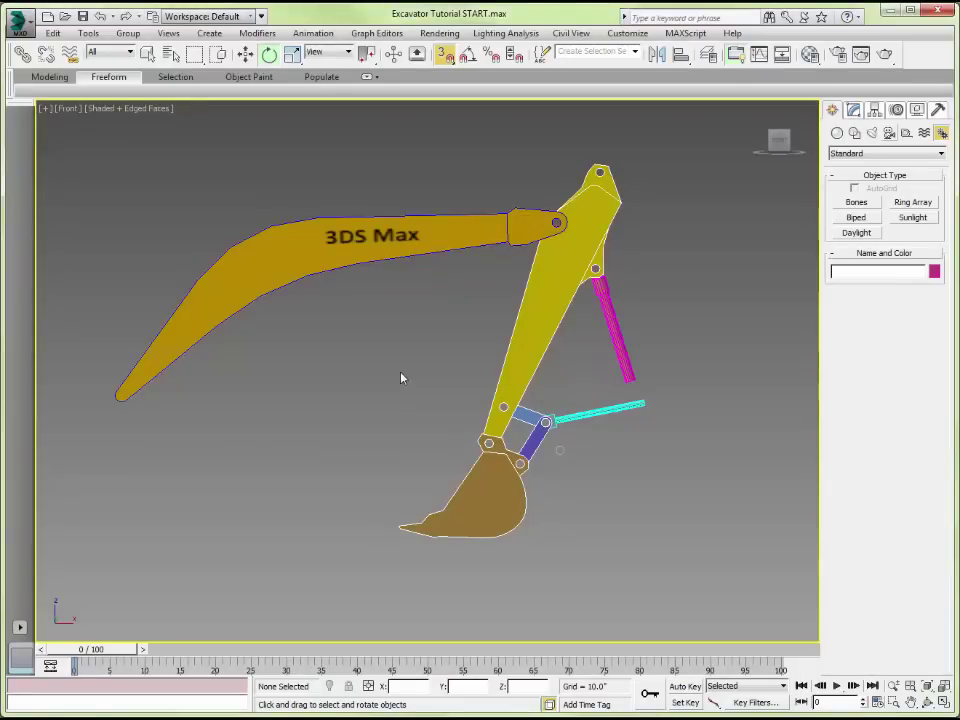
Examine the excavator assembly in 3D and front views, checking the pivots of the main arm and end arm
middle_click_drag(386, 360, 419, 397, "alt")
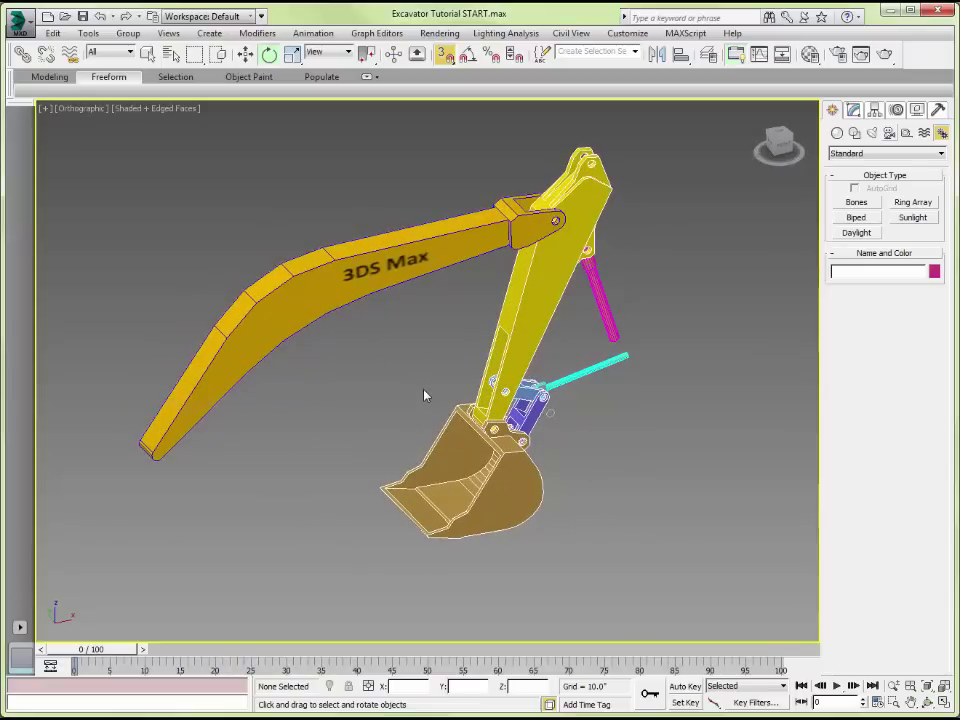
key("f")
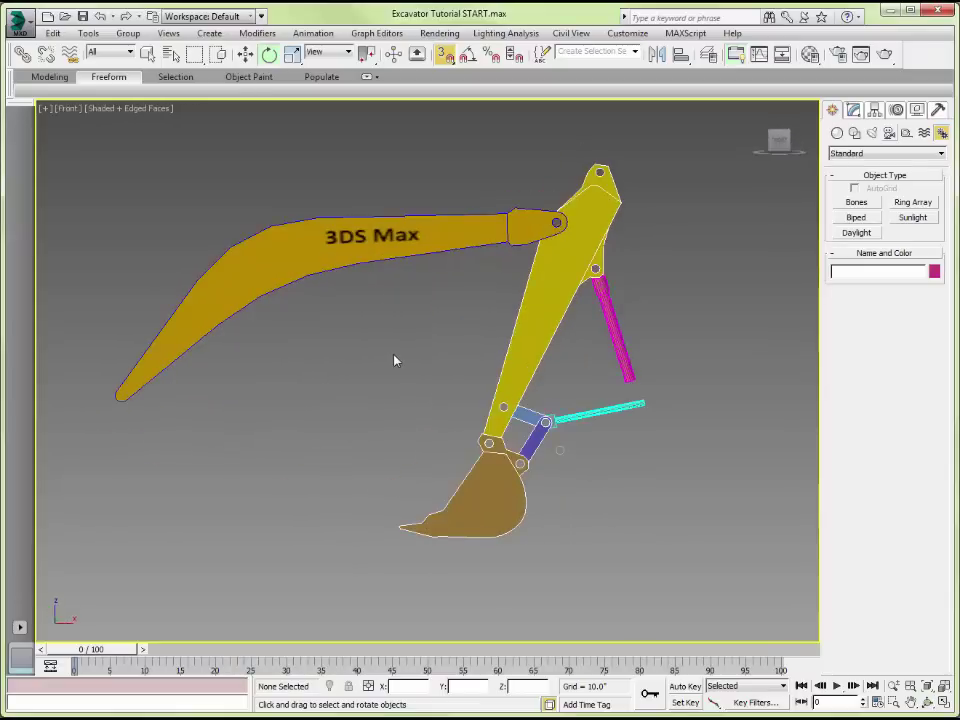
left_click(328, 253)
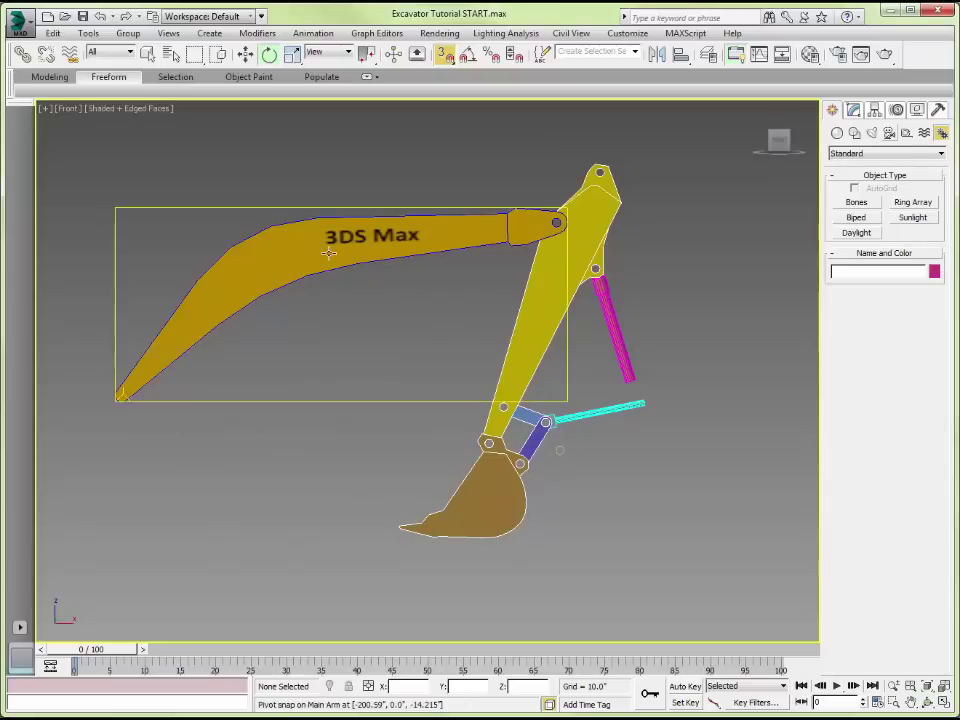
left_click(349, 345)
left_click(540, 311)
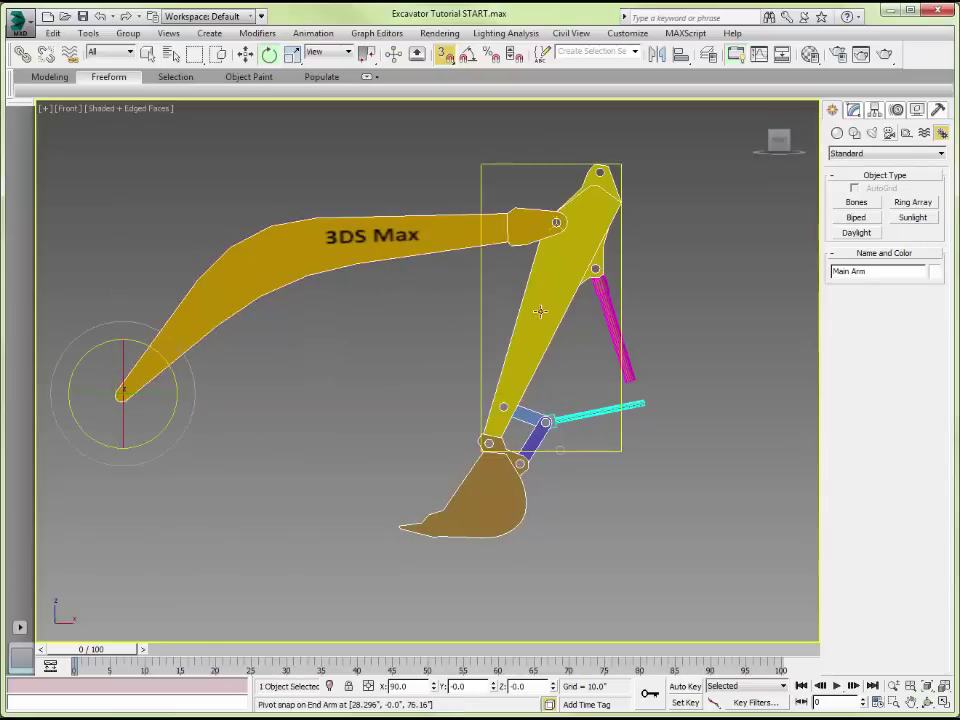
key("j")
left_click_drag(521, 158, 470, 190)
Try rotating the bucket slightly about its arm pivot, undo the rotation and deselect it
left_click(506, 482)
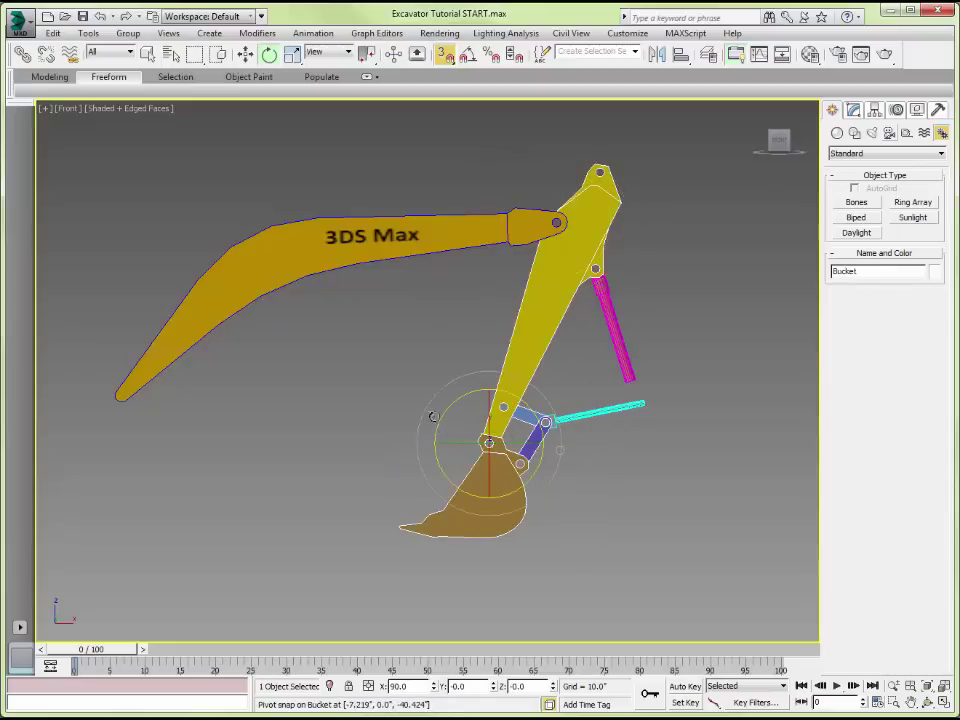
mouse_move(428, 412)
left_mouse_down()
mouse_move(420, 438)
mouse_move(421, 414)
left_mouse_up()
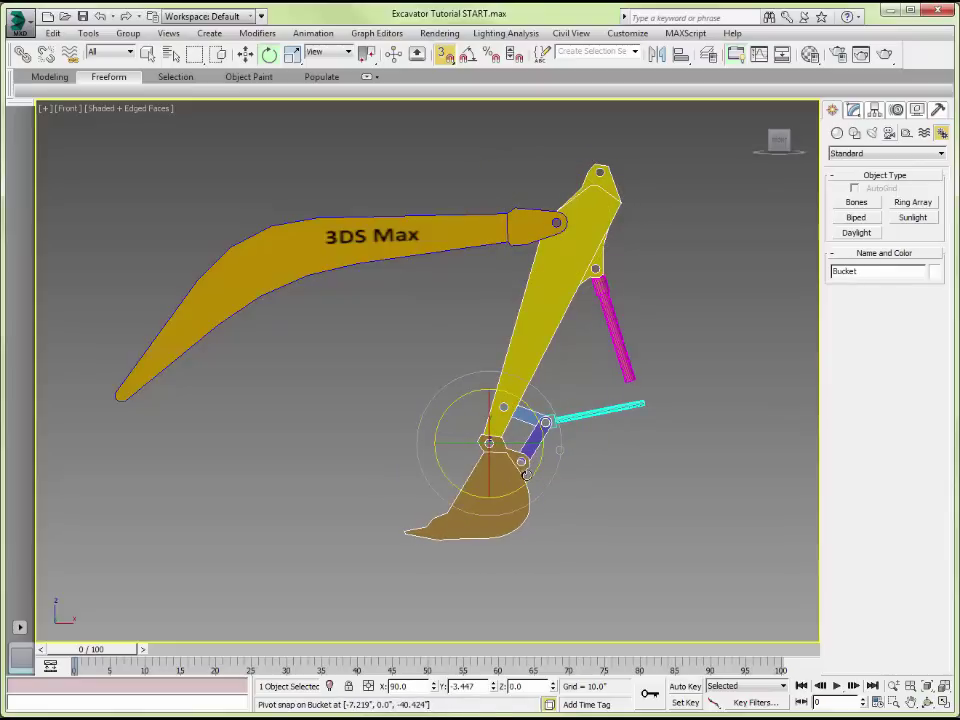
key("ctrl+z")
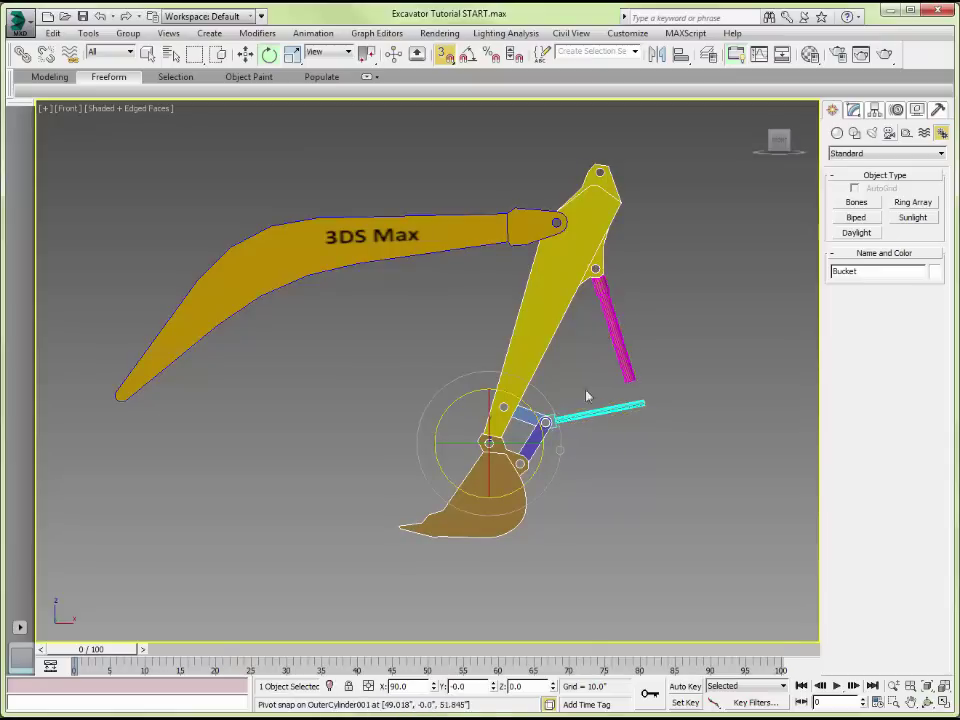
left_click(432, 309)
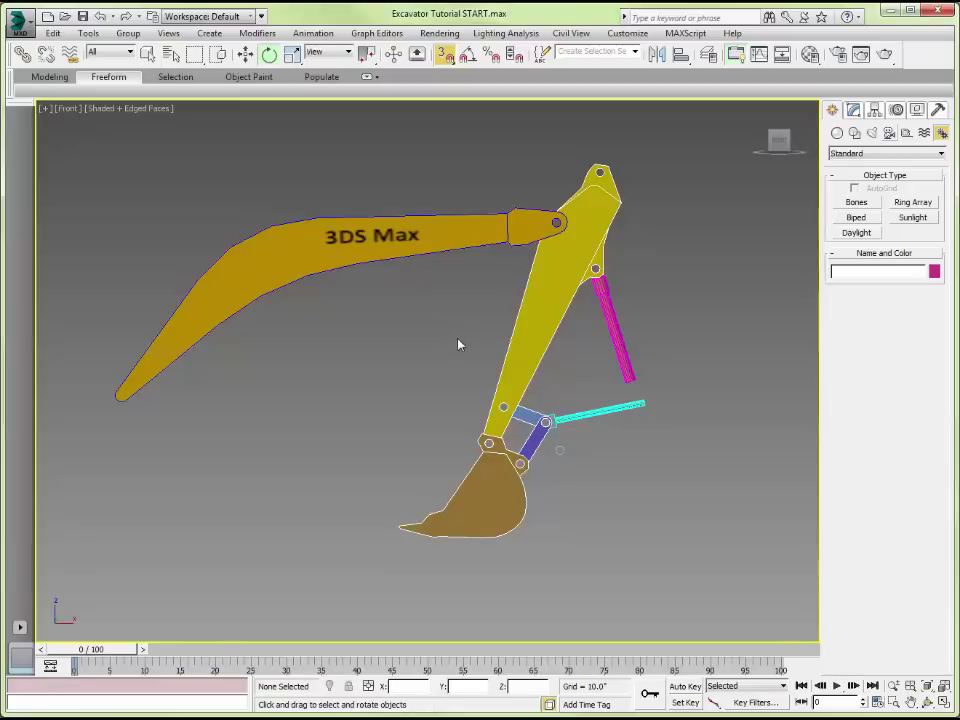
Try drawing a bone chain snapped from Link A's pivot to Link B's pivot and onto the bucket's linkage hole
scroll(458, 344, "up", 5)
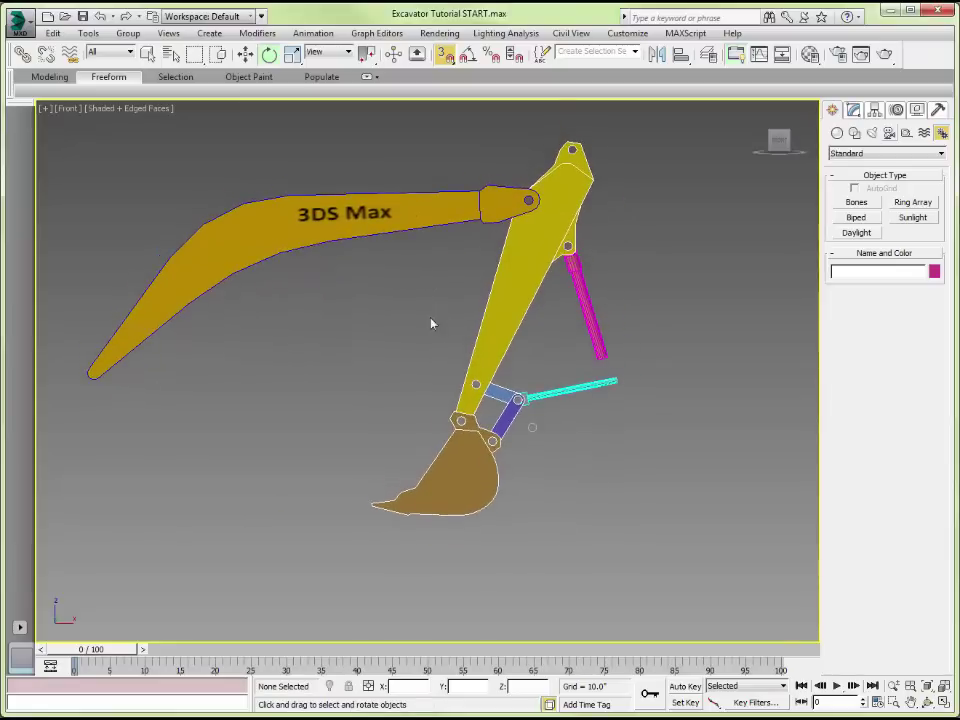
scroll(364, 354, "up", 4)
middle_click_drag(390, 364, 261, 246)
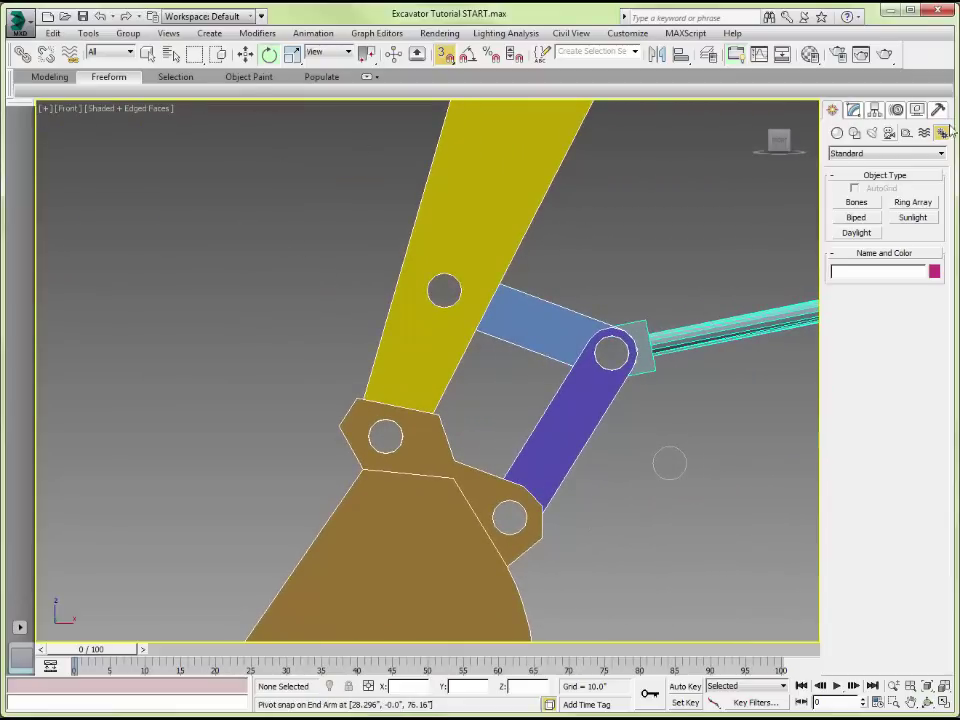
left_click(857, 203)
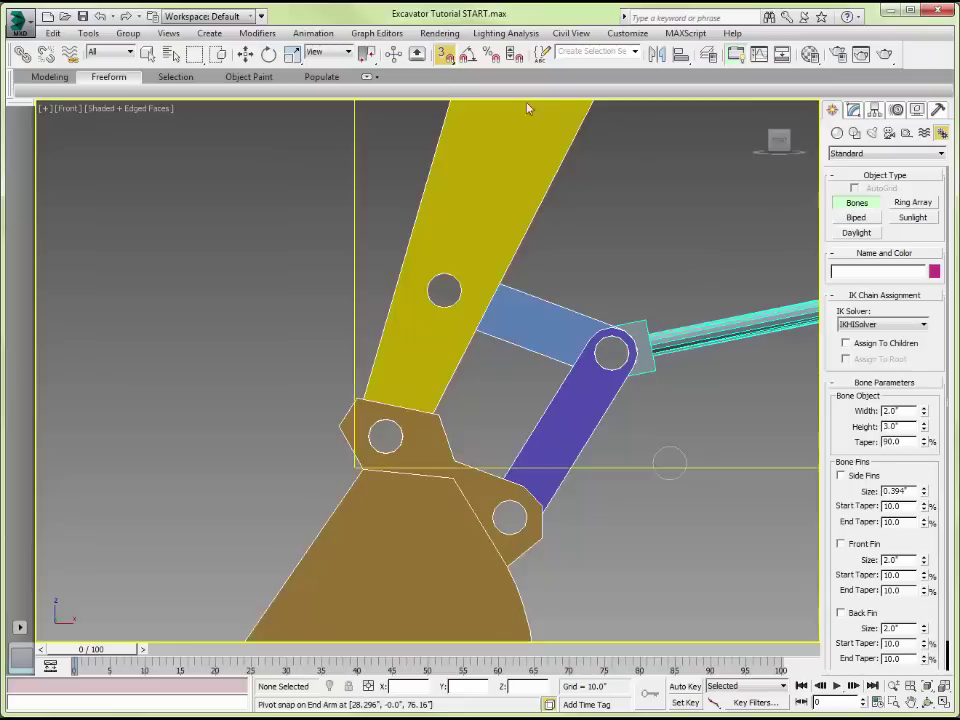
right_click(444, 60)
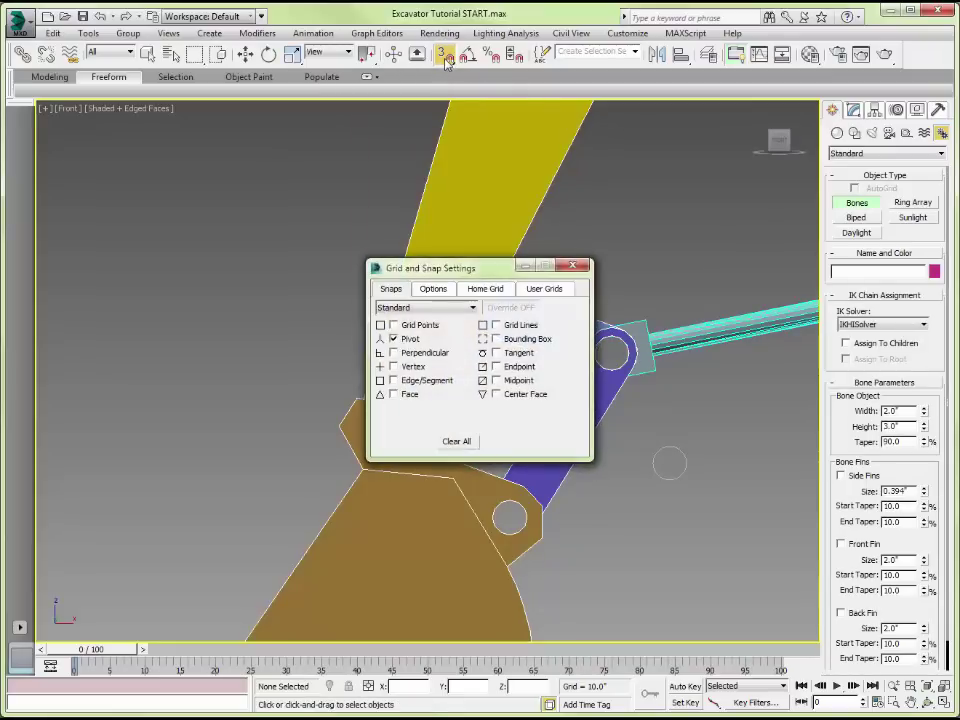
left_click(572, 265)
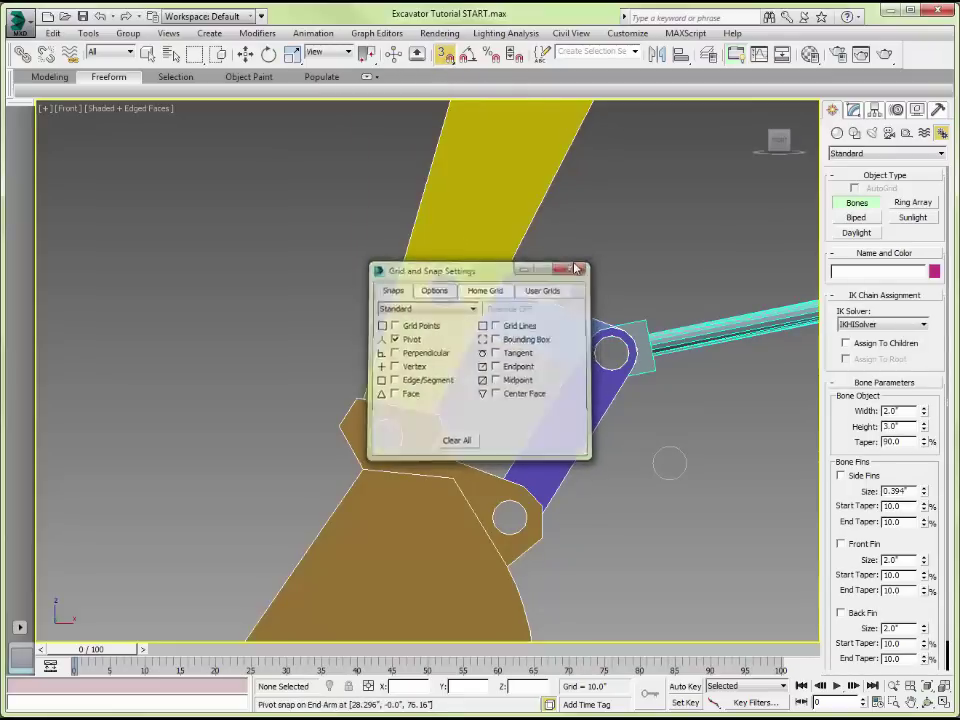
left_click(463, 303)
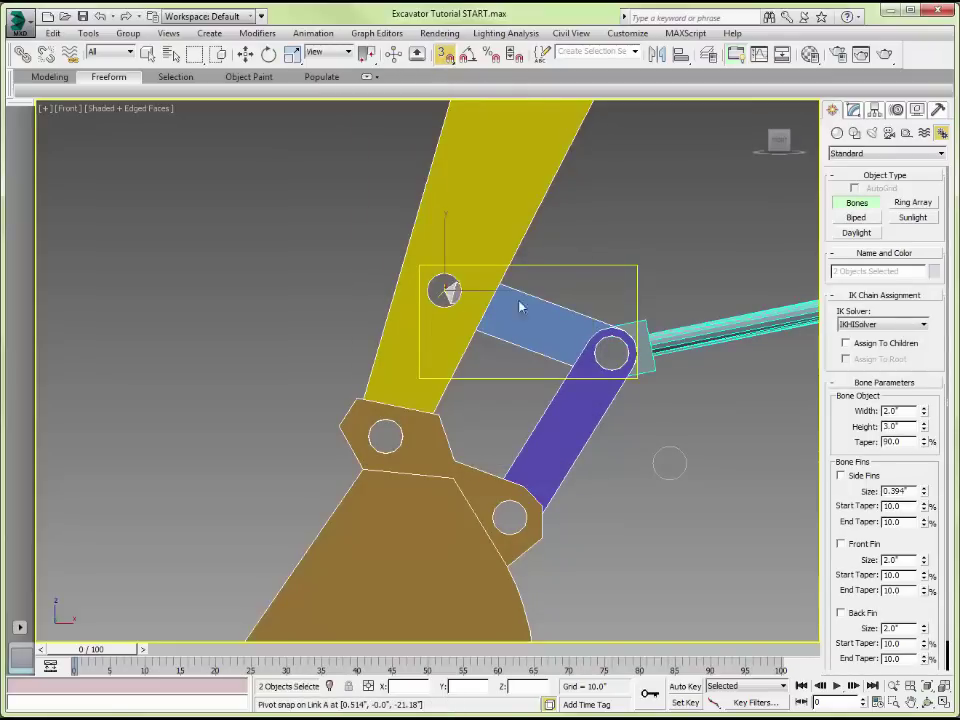
left_click(601, 346)
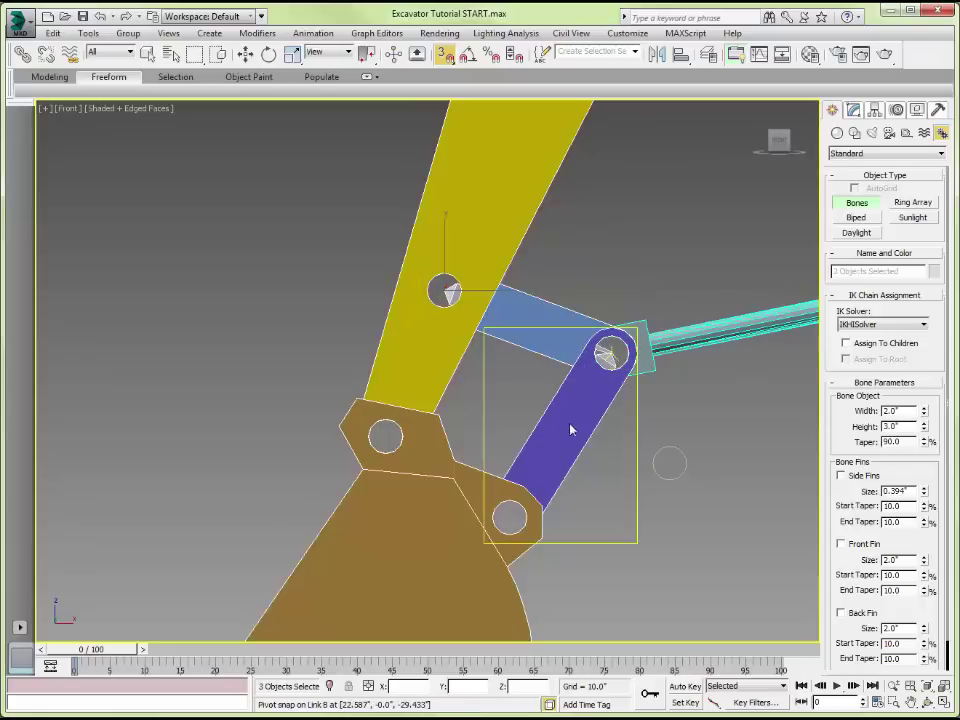
right_click(510, 519)
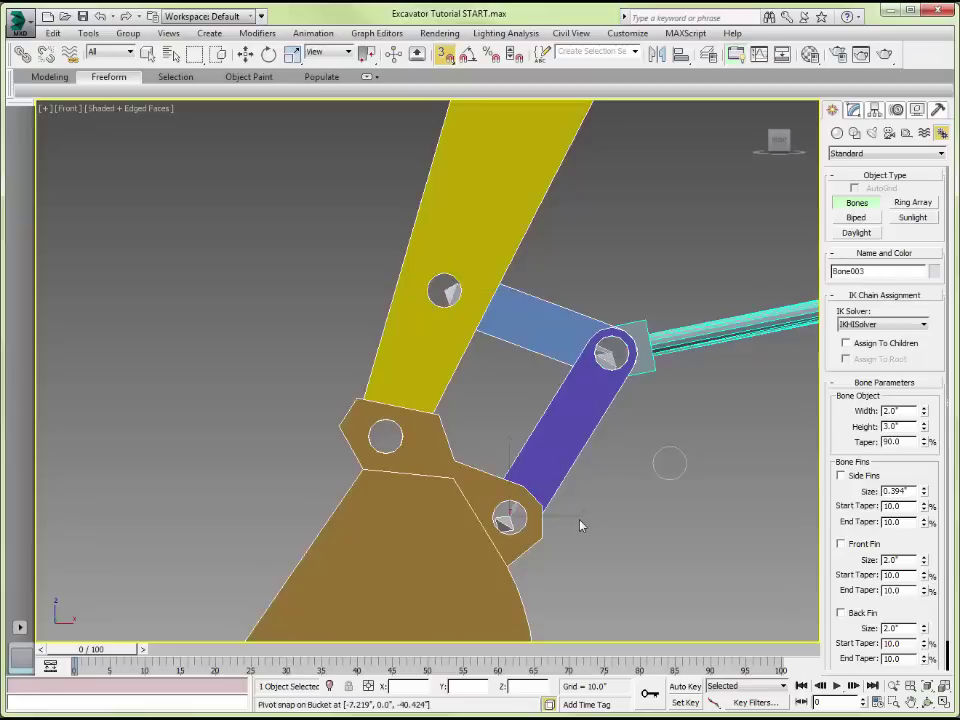
left_click(580, 522)
middle_click_drag(592, 519, 565, 467)
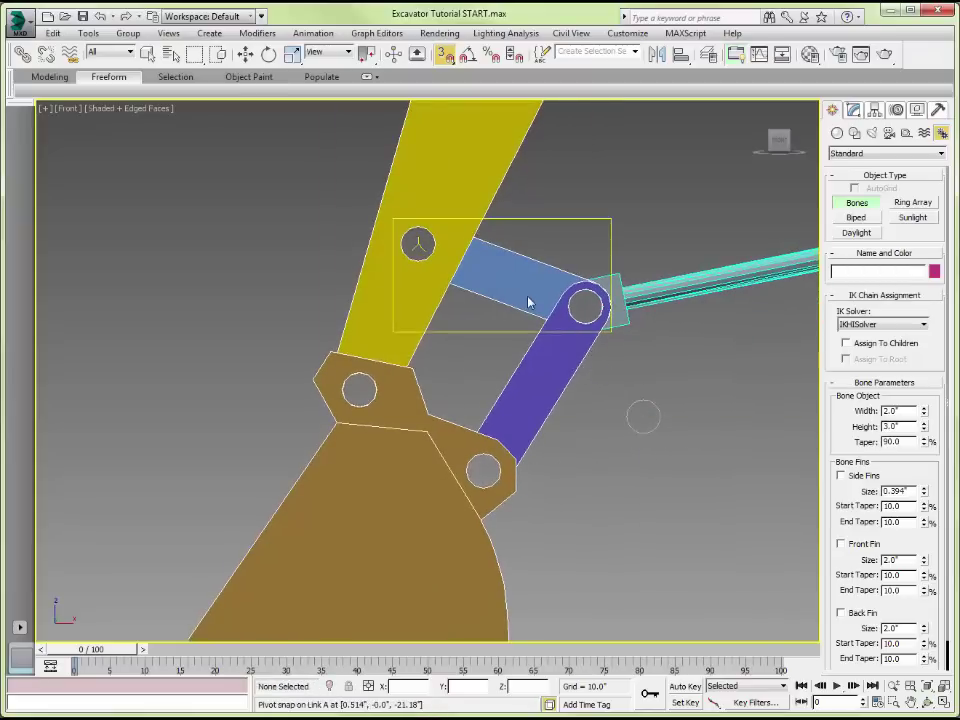
Turn off snapping and move the loose circle beside the linkage so it is centred in the bucket's linkage pin hole
key("e")
key("s")
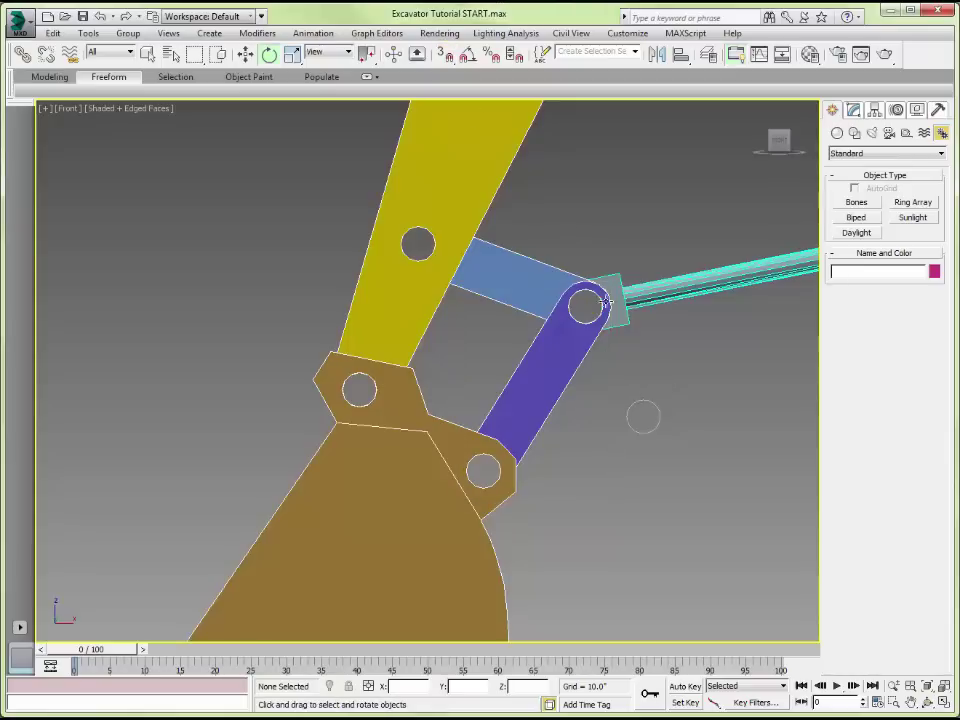
left_click(644, 400)
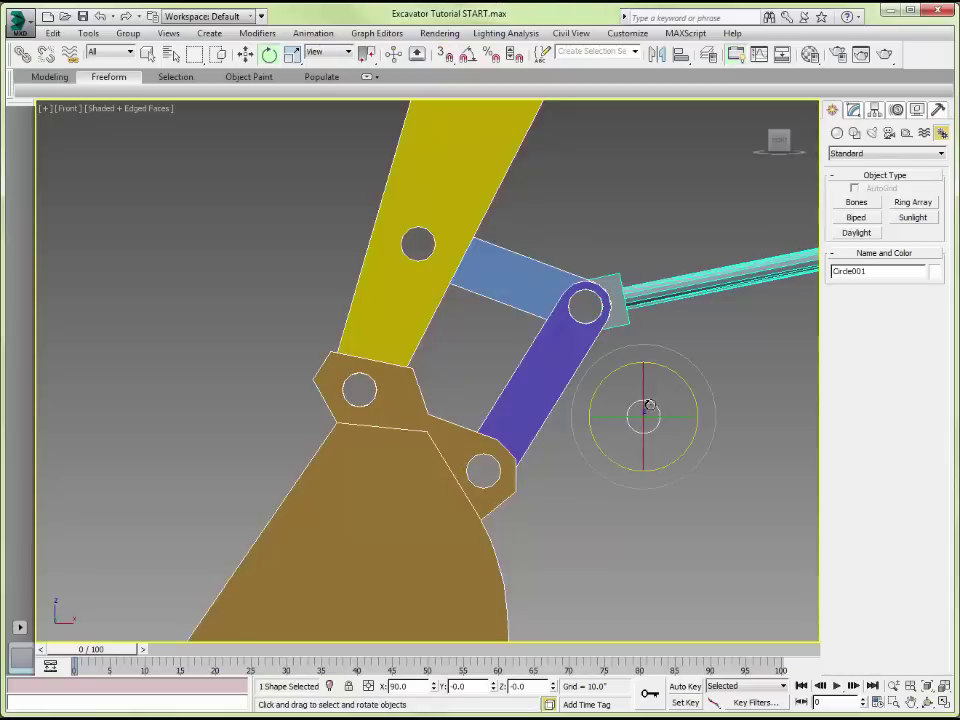
left_click(245, 53)
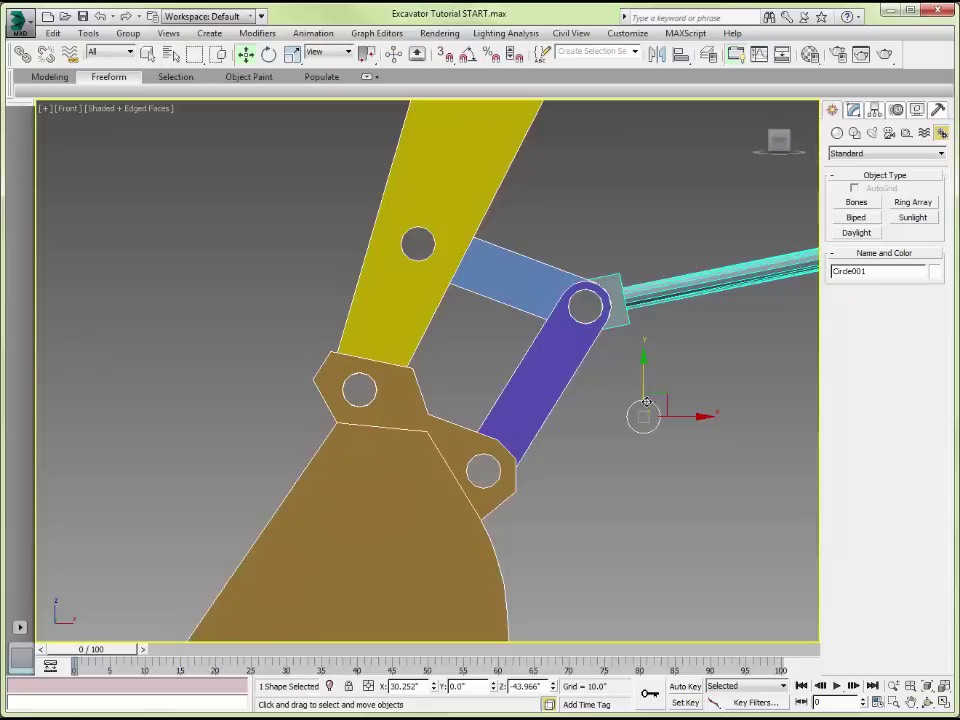
left_click_drag(650, 405, 506, 455)
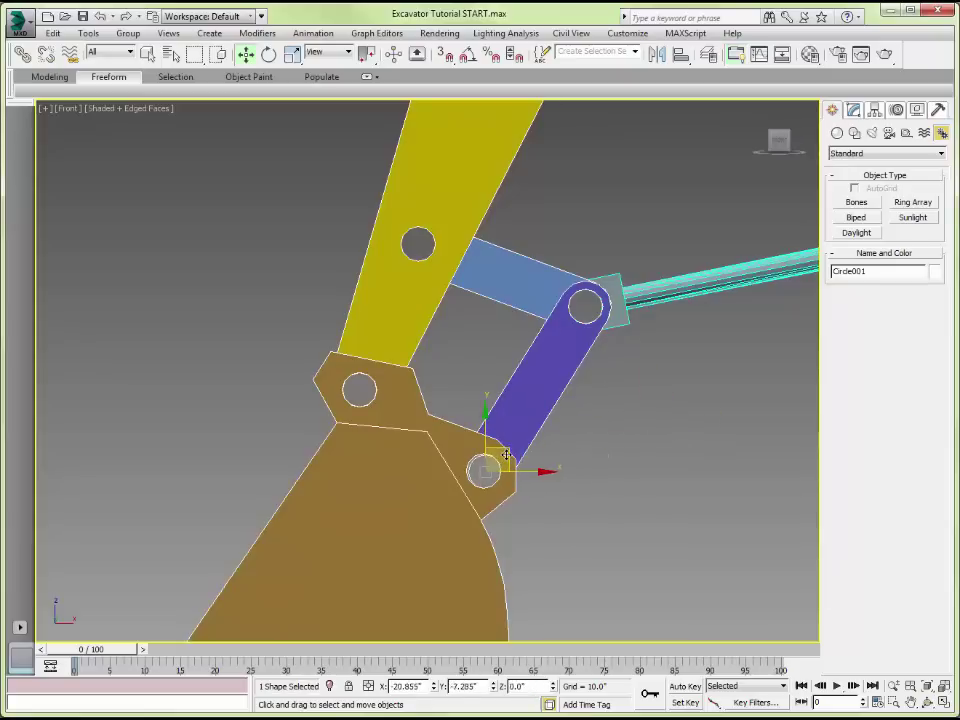
scroll(492, 466, "up", 8)
left_click_drag(484, 401, 499, 370)
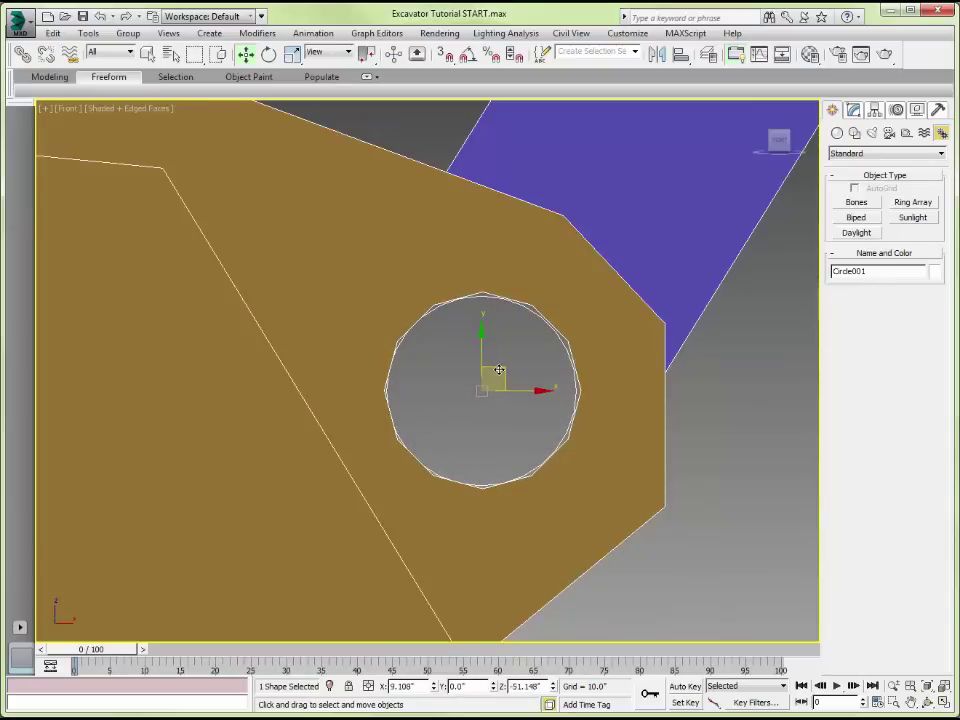
left_click(755, 400)
Draw a bone chain with pivot snapping from Link A's pivot through the Link B joint to the circle in the bucket's linkage hole
scroll(713, 400, "down", 8)
middle_click_drag(708, 324, 568, 443)
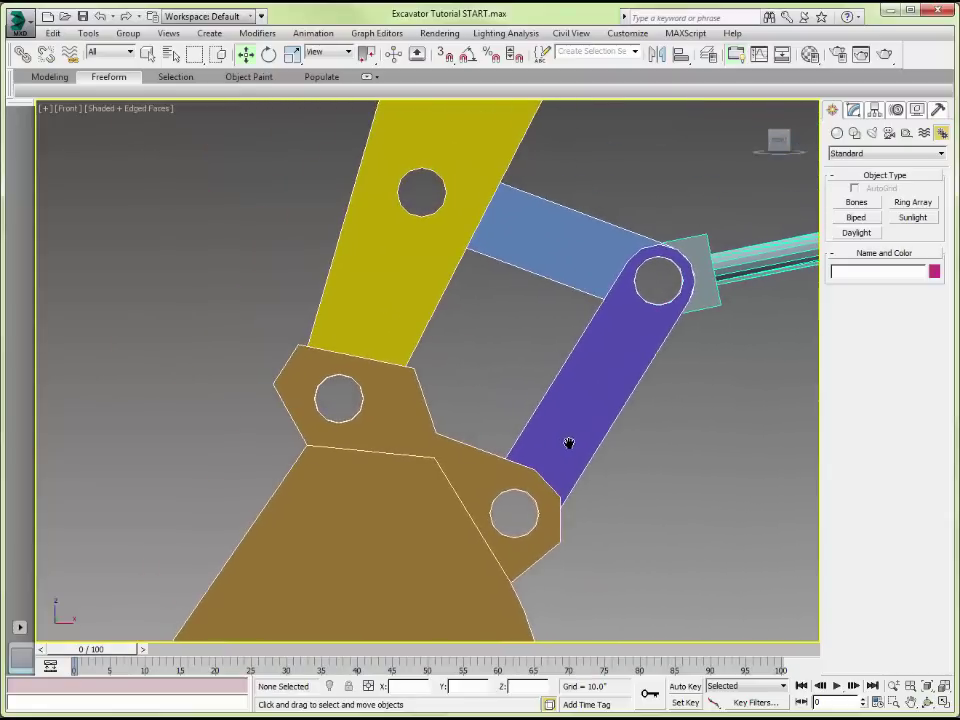
left_click(860, 202)
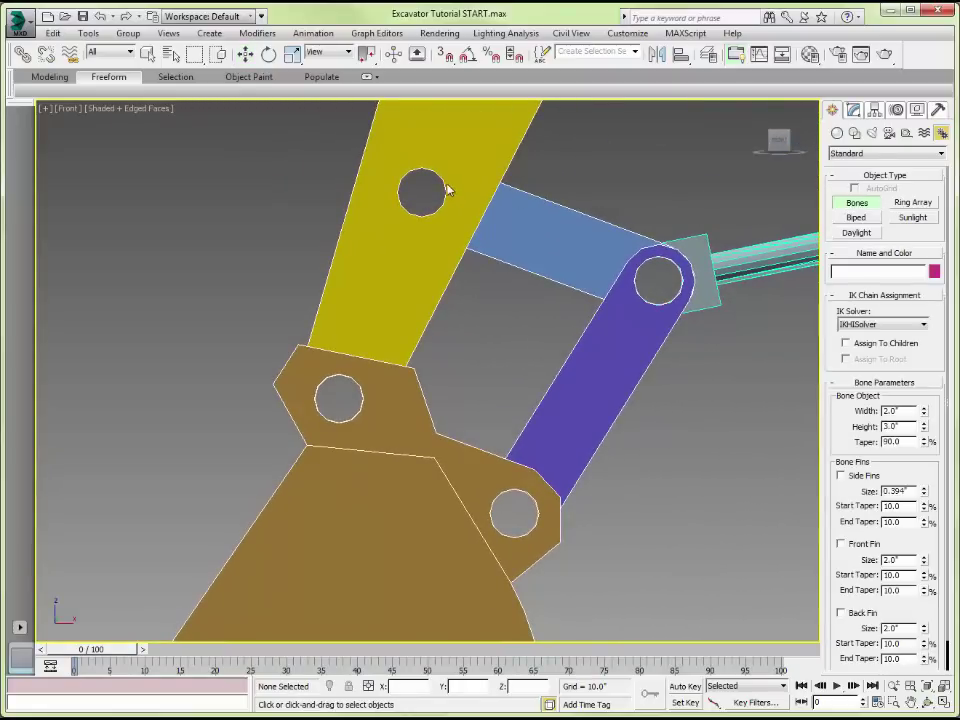
left_click(441, 53)
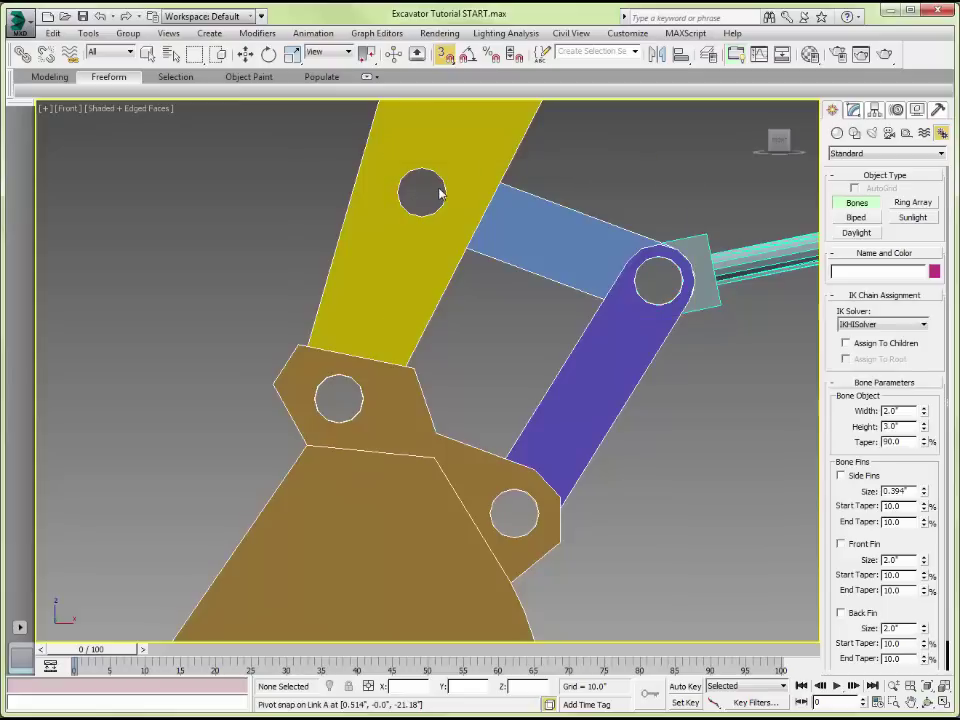
left_click(424, 193)
left_click(630, 282)
right_click(630, 282)
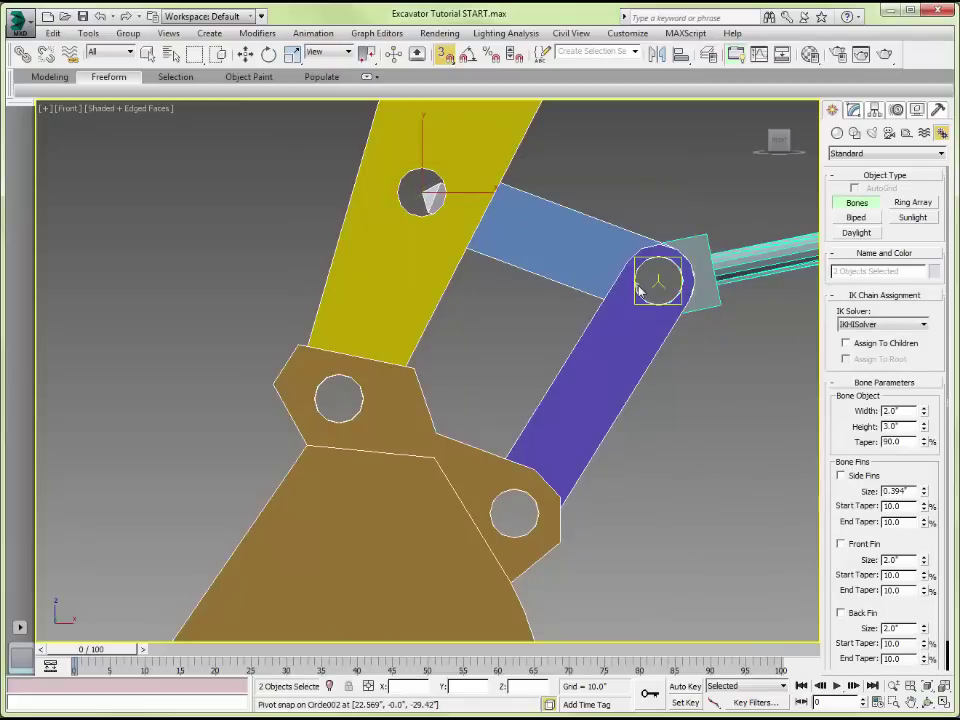
left_click(531, 501)
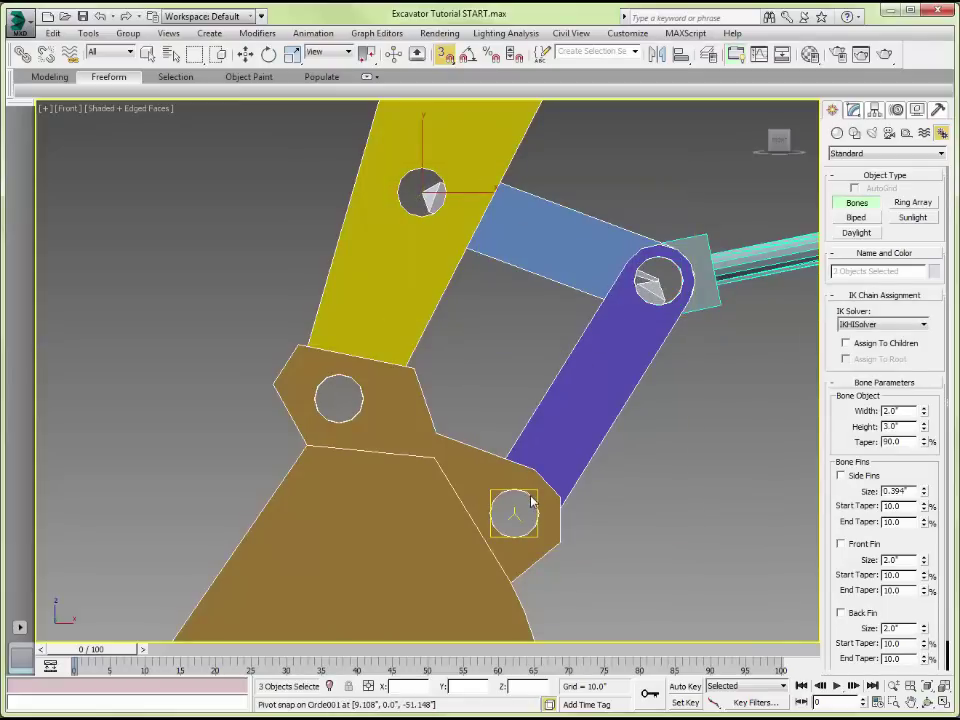
right_click(545, 490)
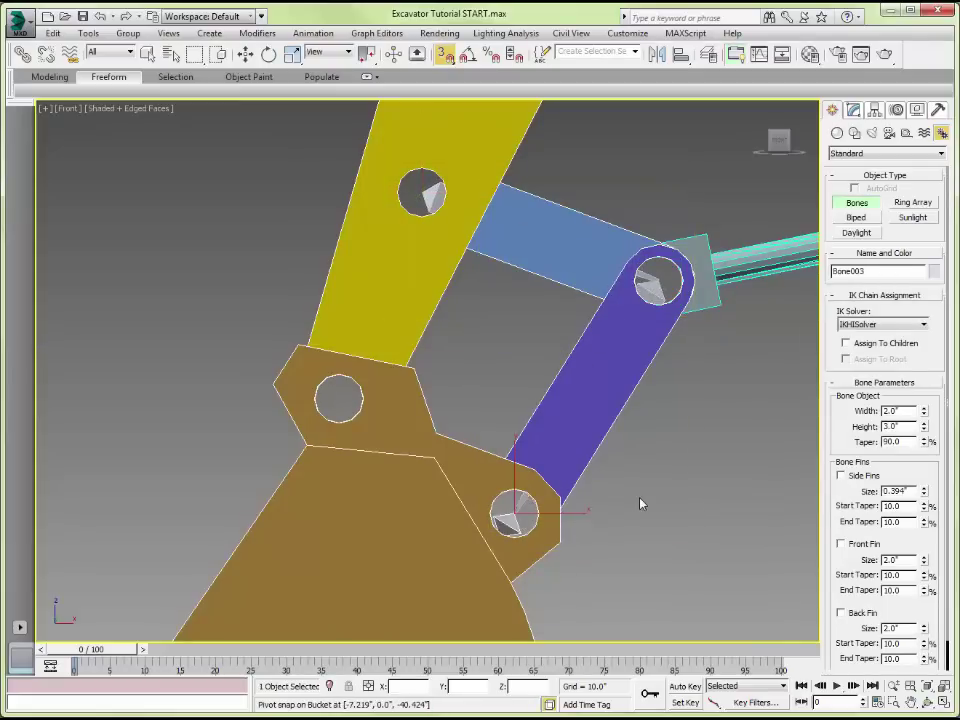
Parent Link A to the first bone and Link B to the second bone with Select and Link
left_click(21, 53)
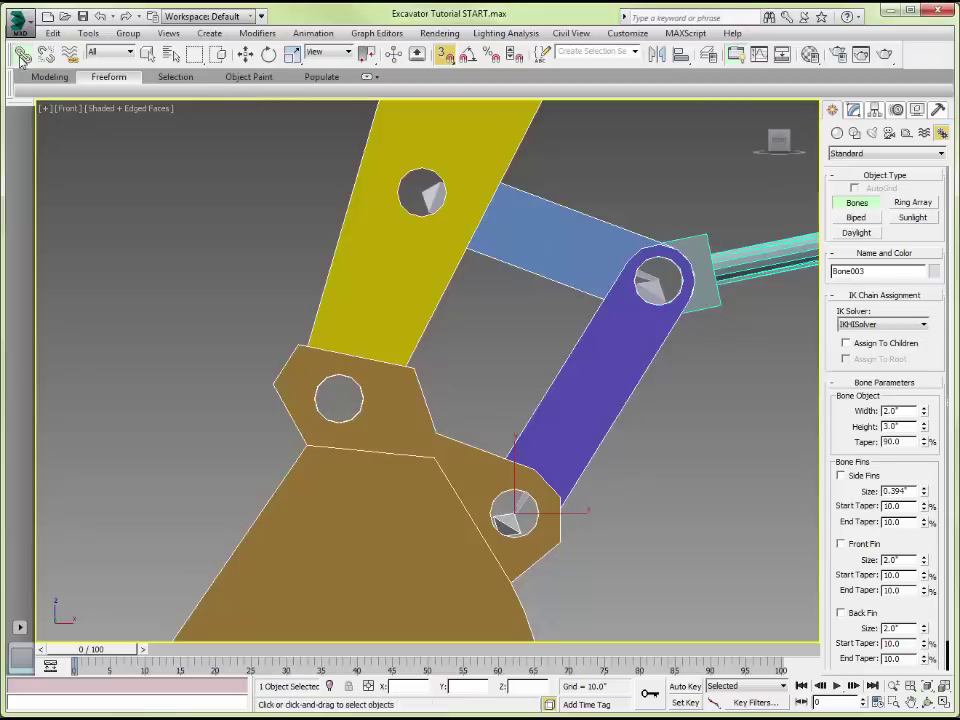
left_click(526, 203)
left_click_drag(530, 203, 433, 194)
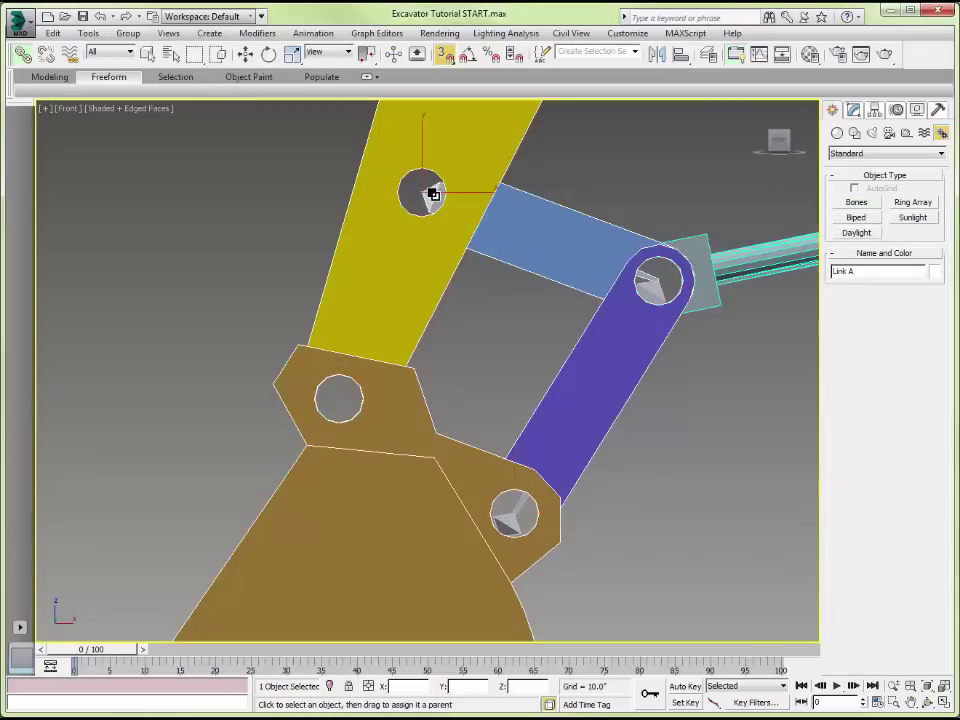
left_click(620, 389)
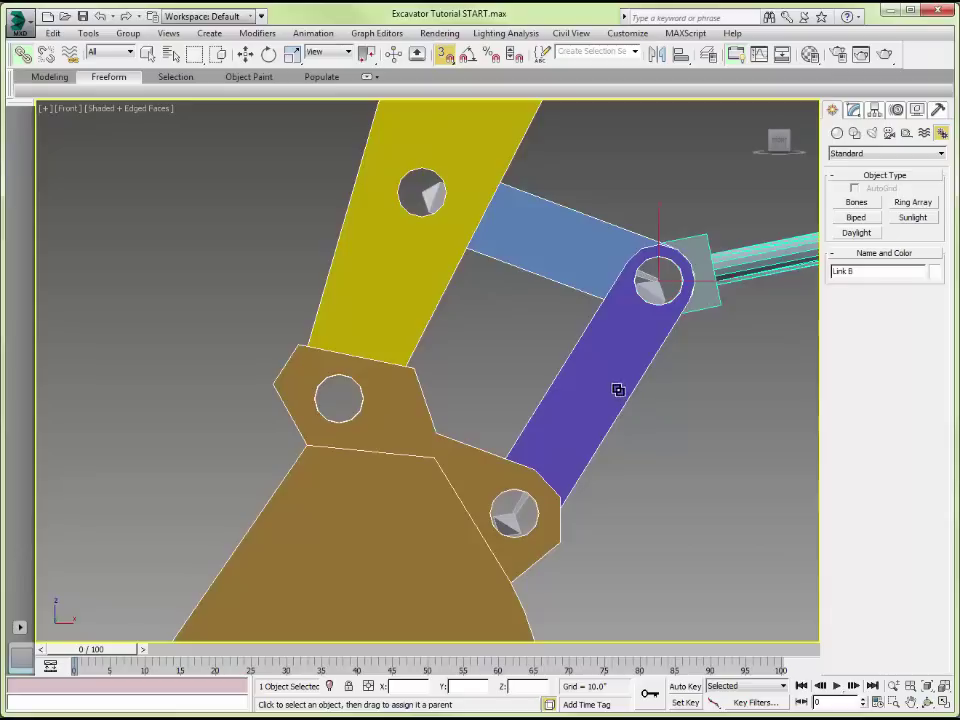
left_click_drag(620, 389, 760, 476)
left_click_drag(719, 335, 718, 454)
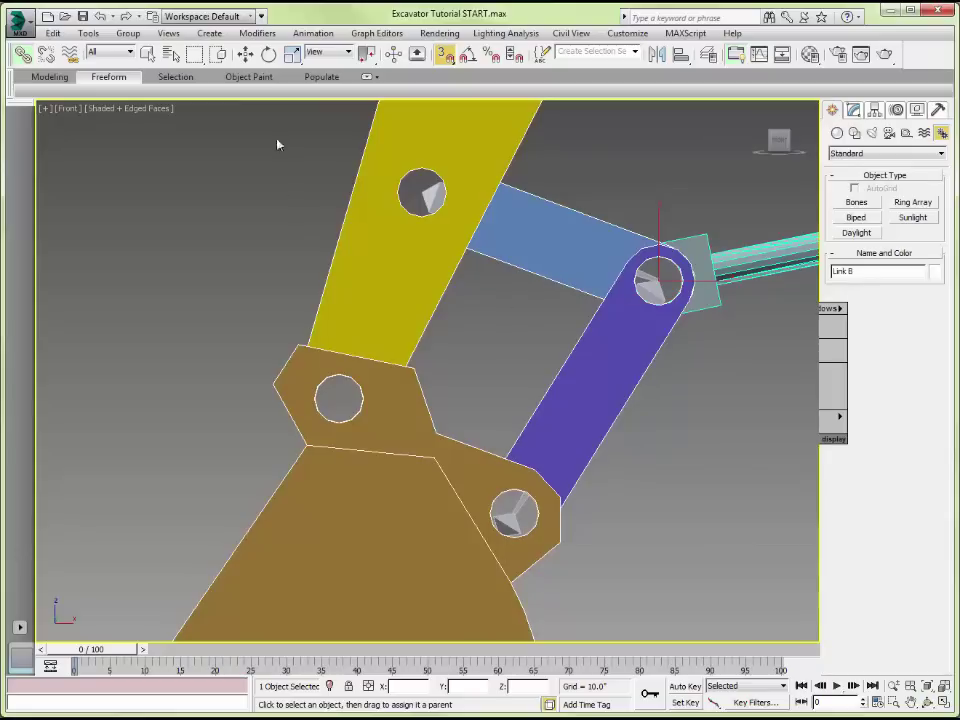
Try moving the end bone at the bucket's linkage hole
left_click(246, 56)
mouse_move(38, 407)
left_mouse_down()
mouse_move(456, 521)
mouse_move(514, 514)
mouse_move(536, 499)
mouse_move(591, 507)
mouse_move(514, 510)
left_mouse_up()
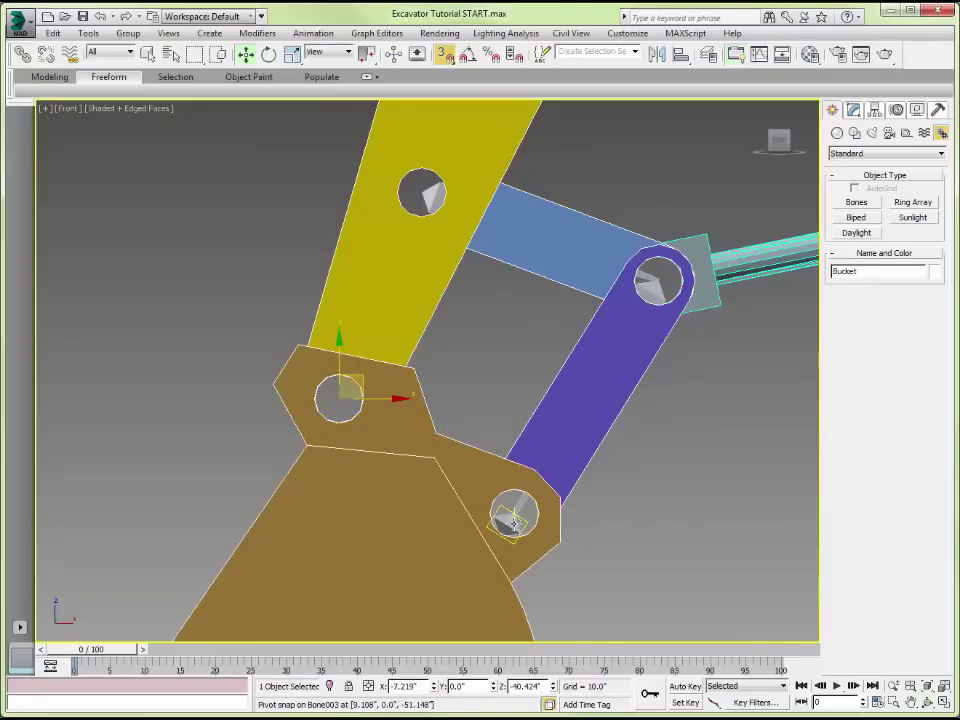
left_click(514, 512)
left_click_drag(533, 496, 634, 480)
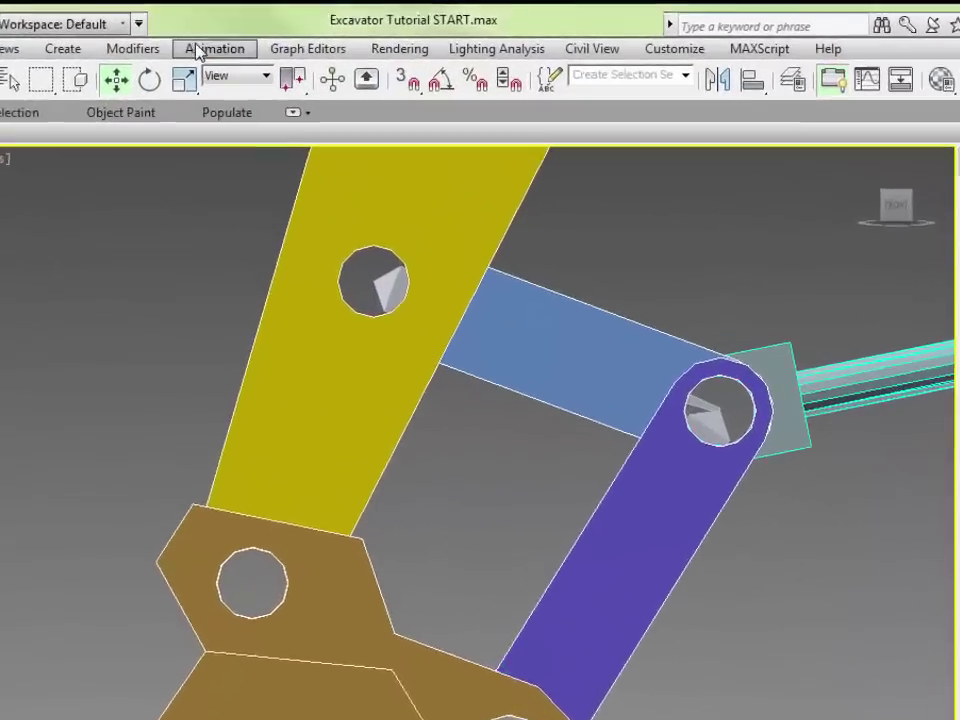
left_click(198, 52)
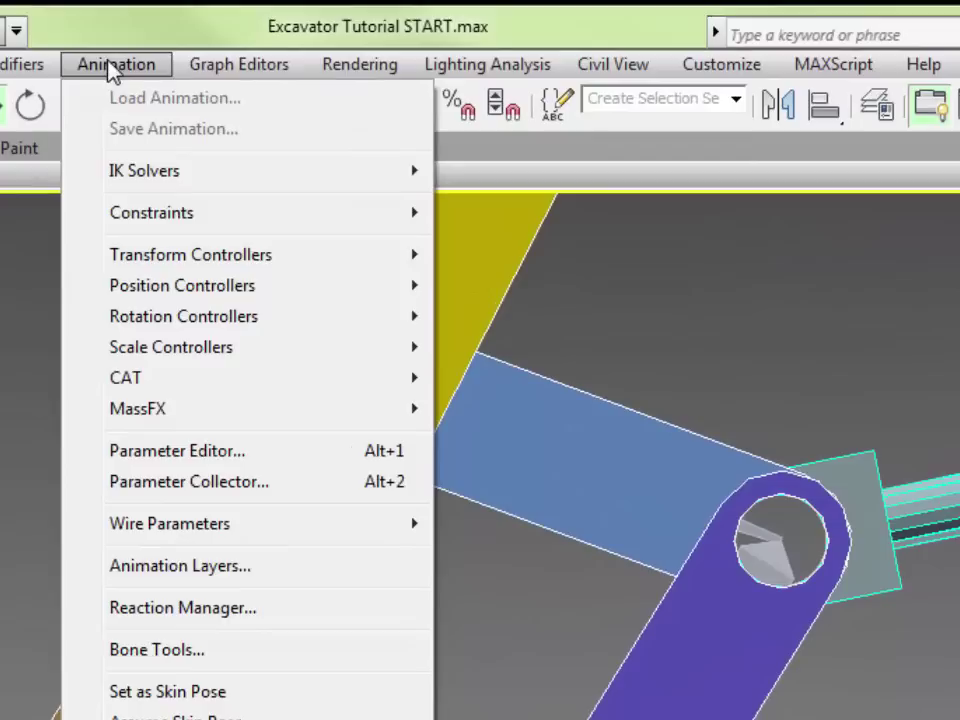
mouse_move(244, 132)
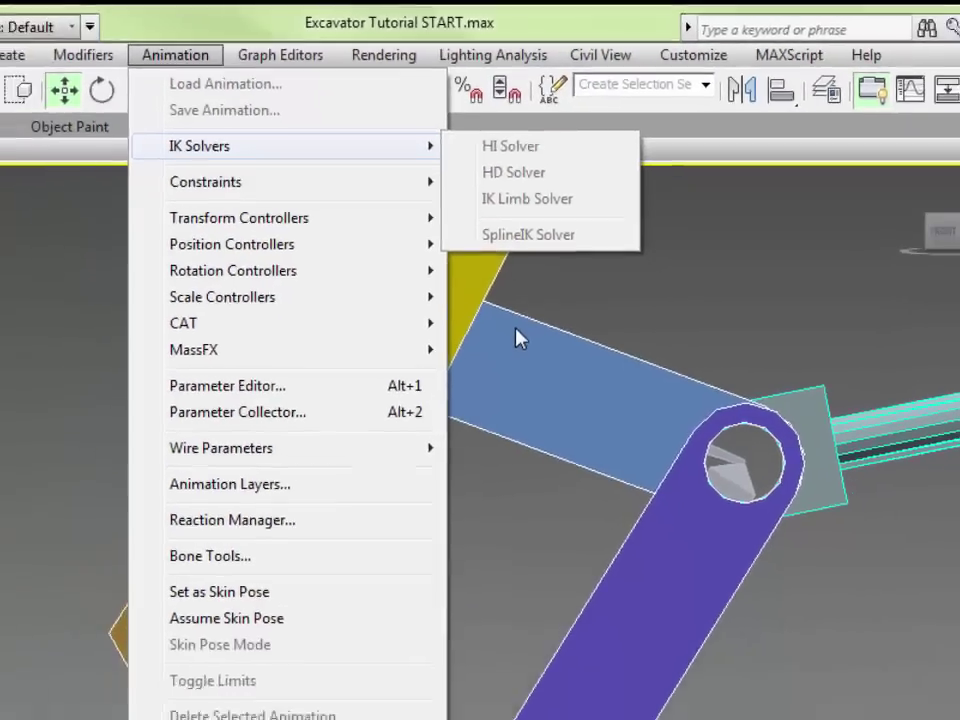
left_click(451, 330)
Apply an HI Solver from the first bone at Link A's pivot to the end bone in the bucket's linkage hole
left_click(417, 225)
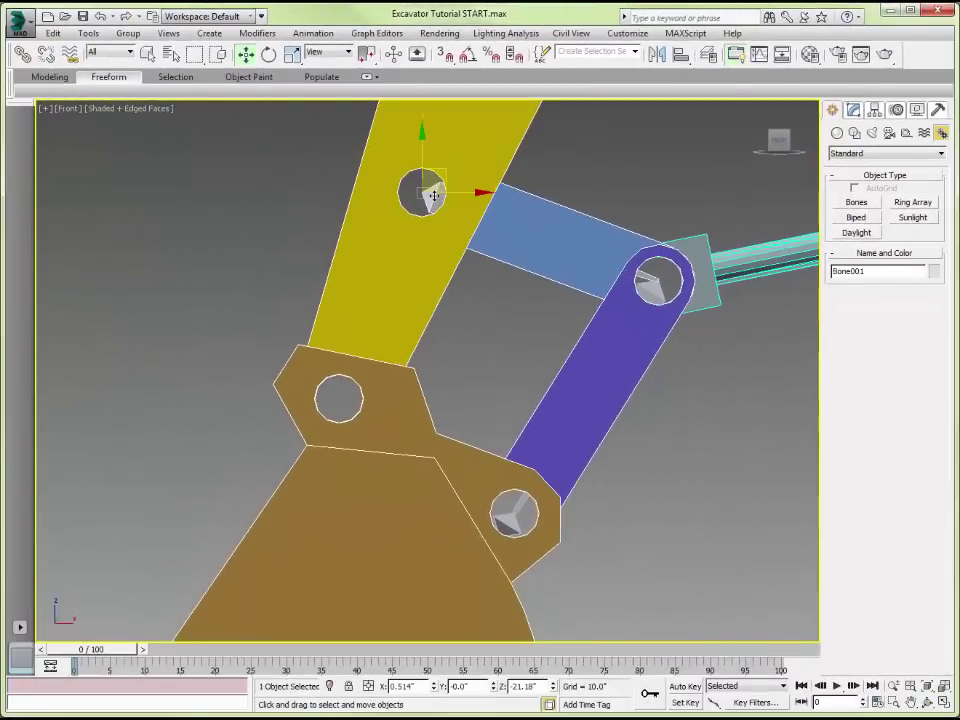
left_click(312, 33)
mouse_move(333, 92)
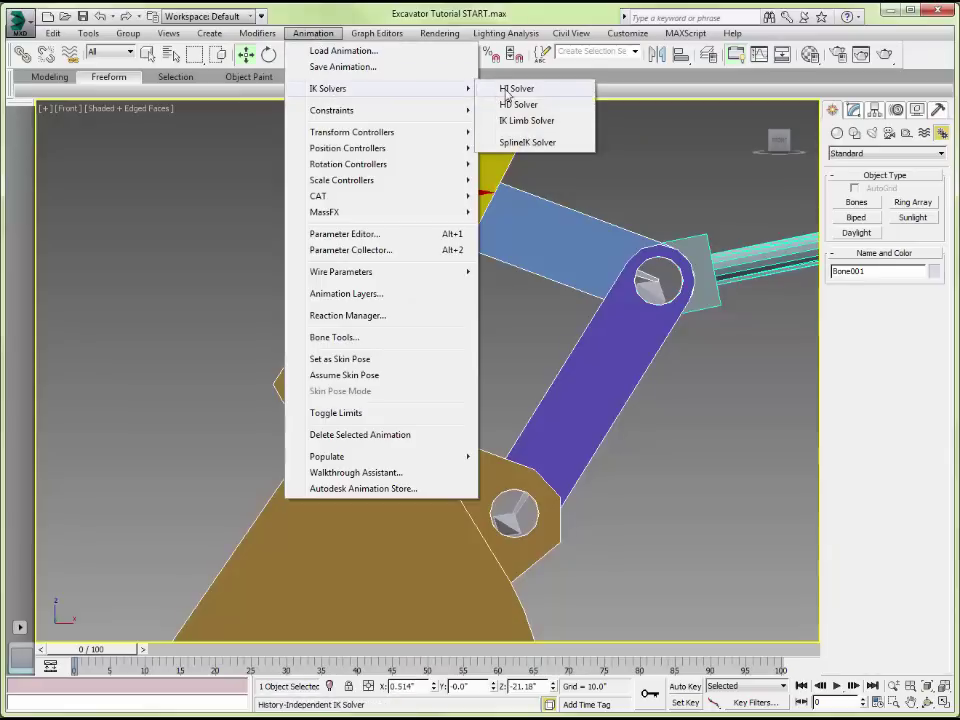
left_click(503, 90)
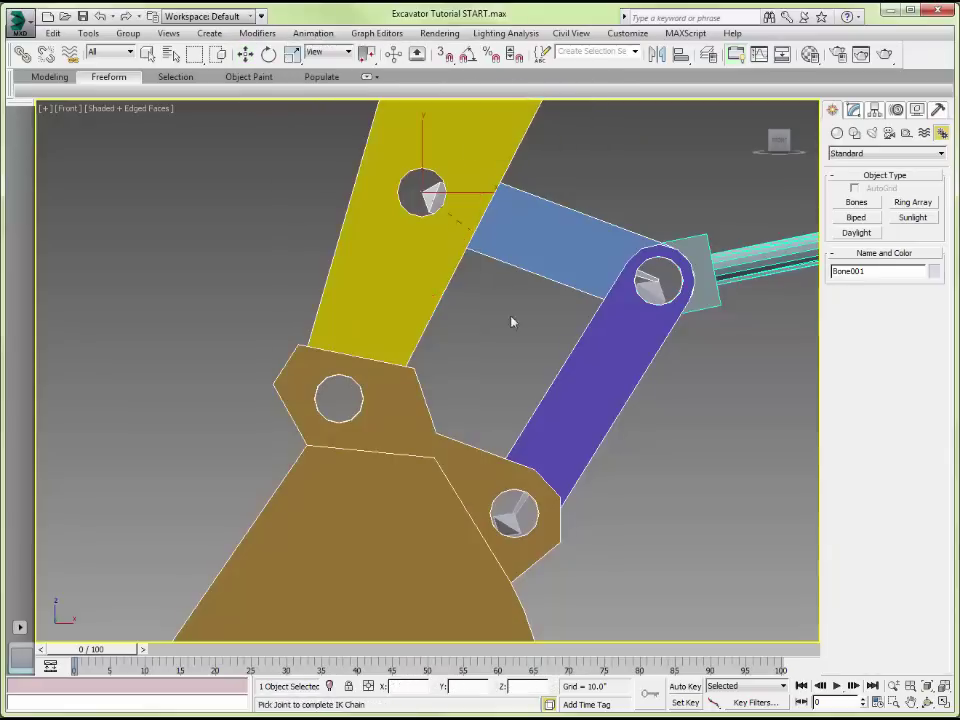
left_click(507, 516)
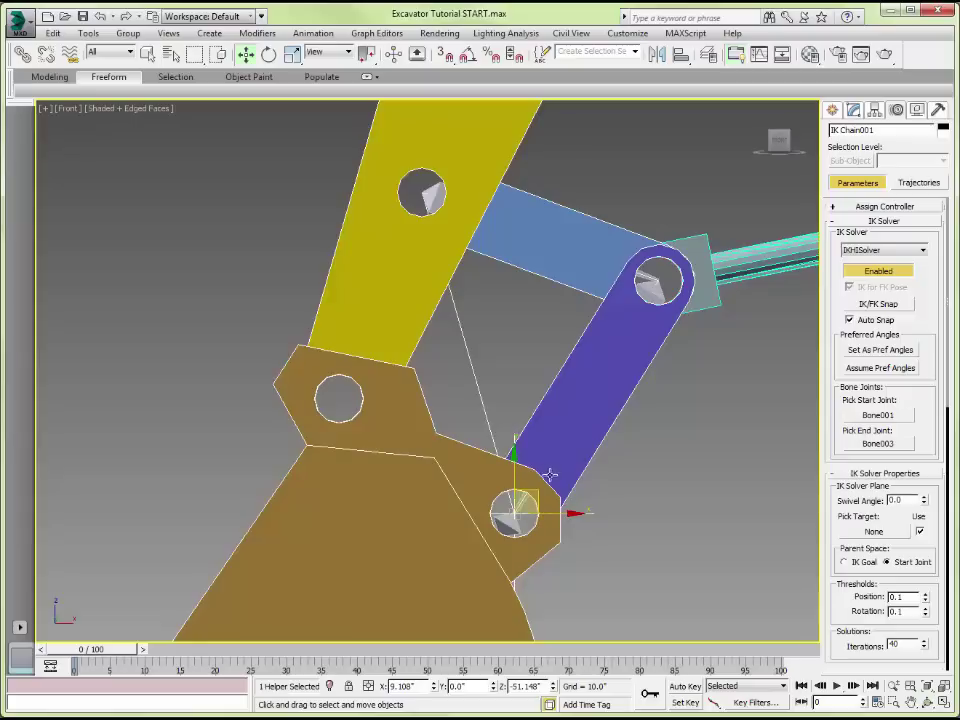
Move the IK chain's goal around to test the links, undo the moves and clear the selection
left_click_drag(570, 514, 687, 503)
left_click_drag(703, 458, 606, 371)
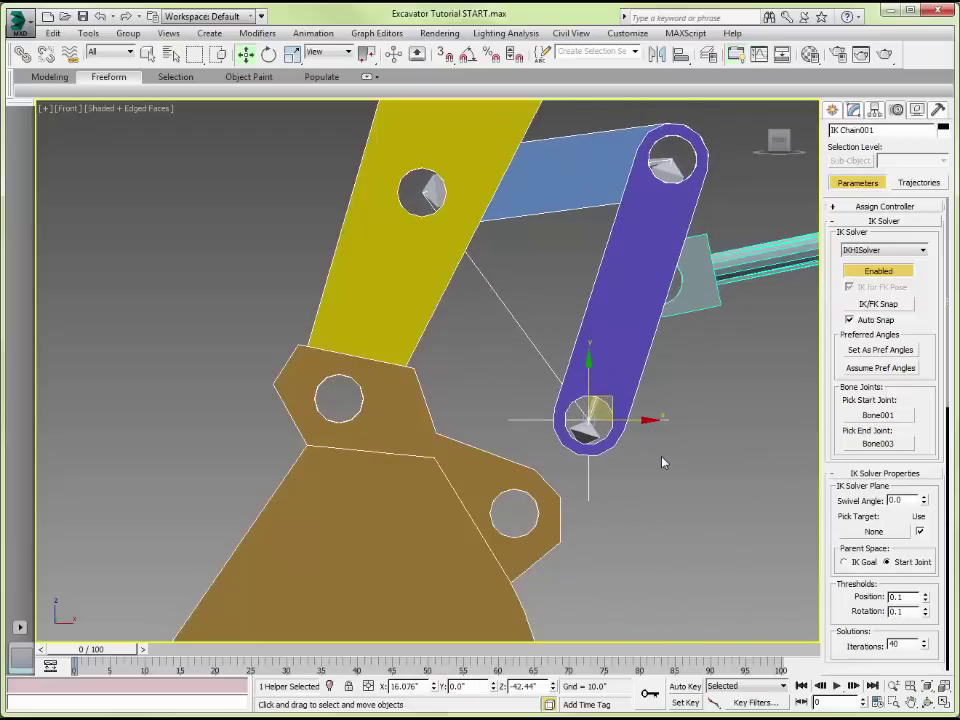
key("ctrl+z")
key("ctrl+z")
left_click(669, 459)
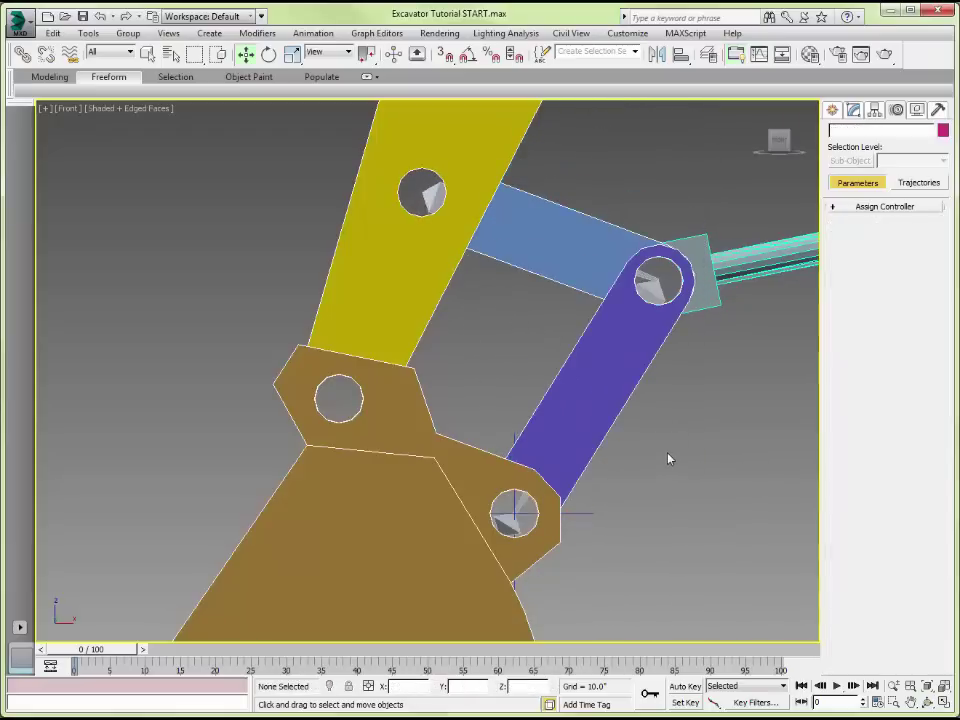
Try rotating the bucket about its arm pin and cancel the rotation
middle_click_drag(669, 459, 663, 356)
scroll(660, 360, "down", 3)
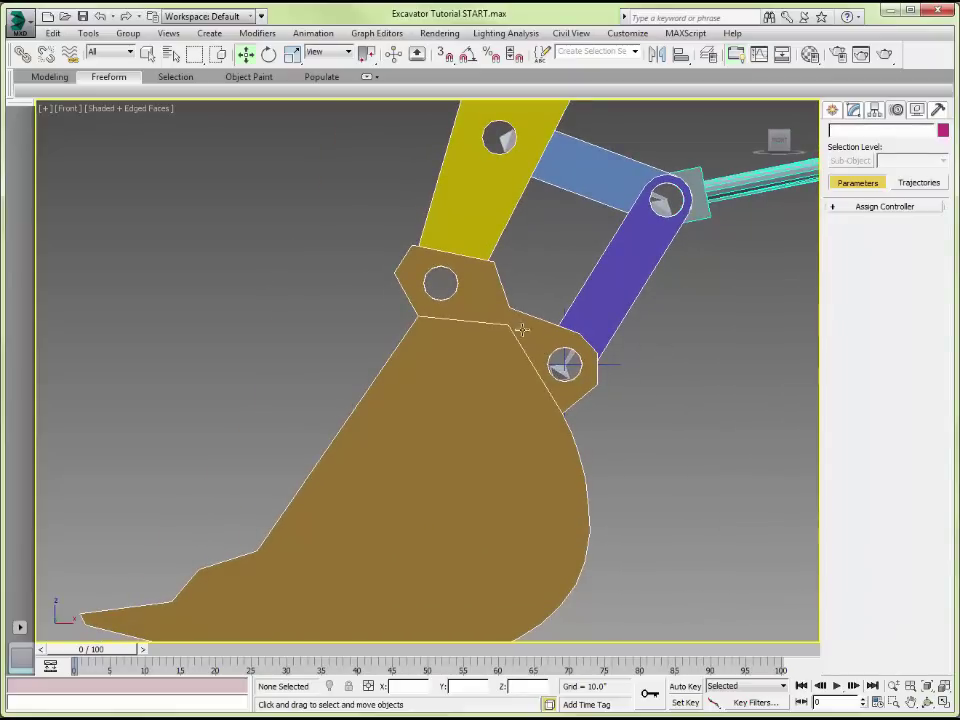
left_click(269, 53)
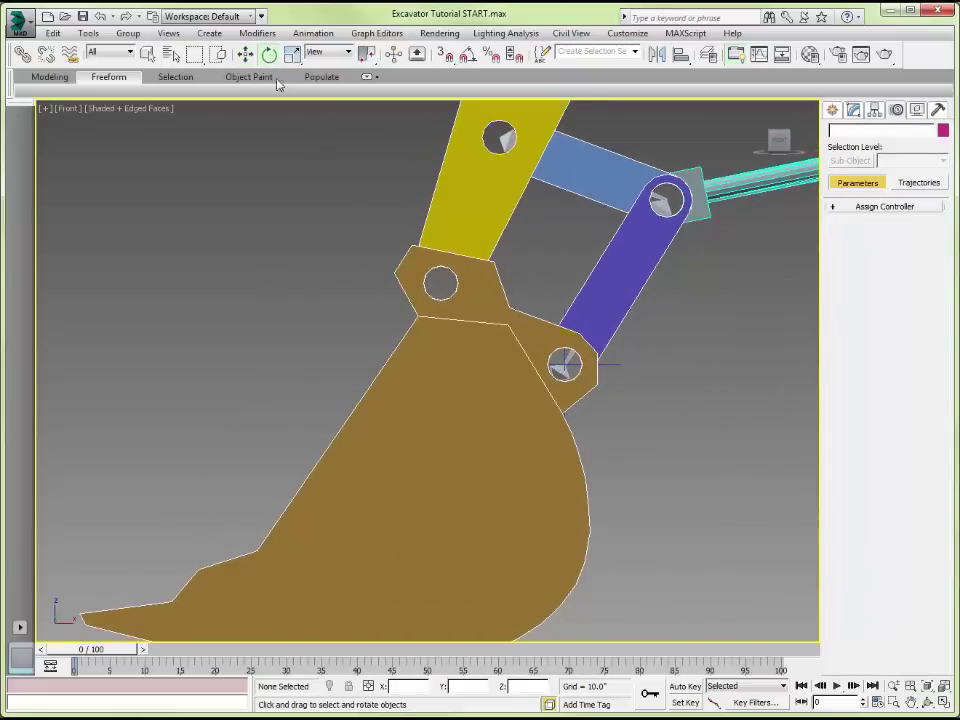
left_click(483, 366)
left_click_drag(384, 205, 508, 291)
right_click(508, 291)
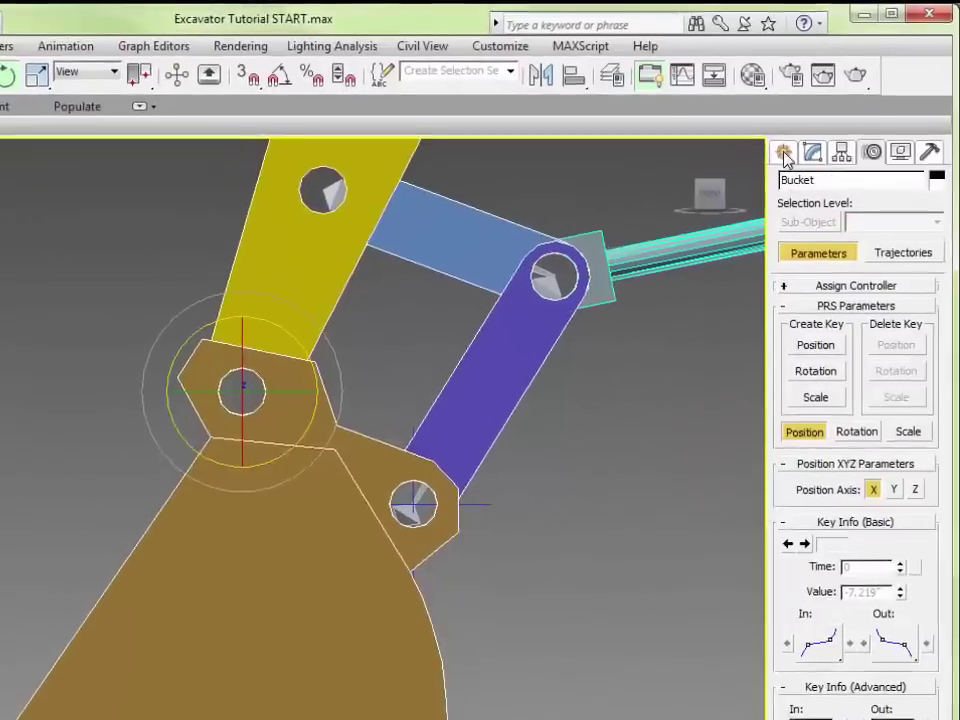
Create a dummy helper beside the bucket's linkage hole
left_click(832, 110)
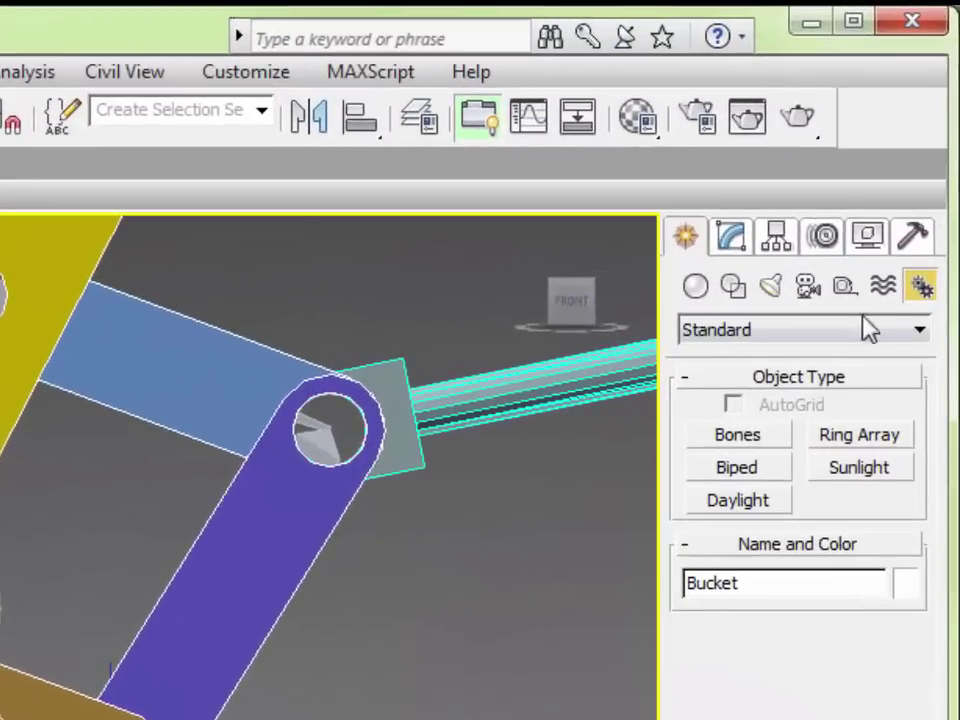
left_click(843, 289)
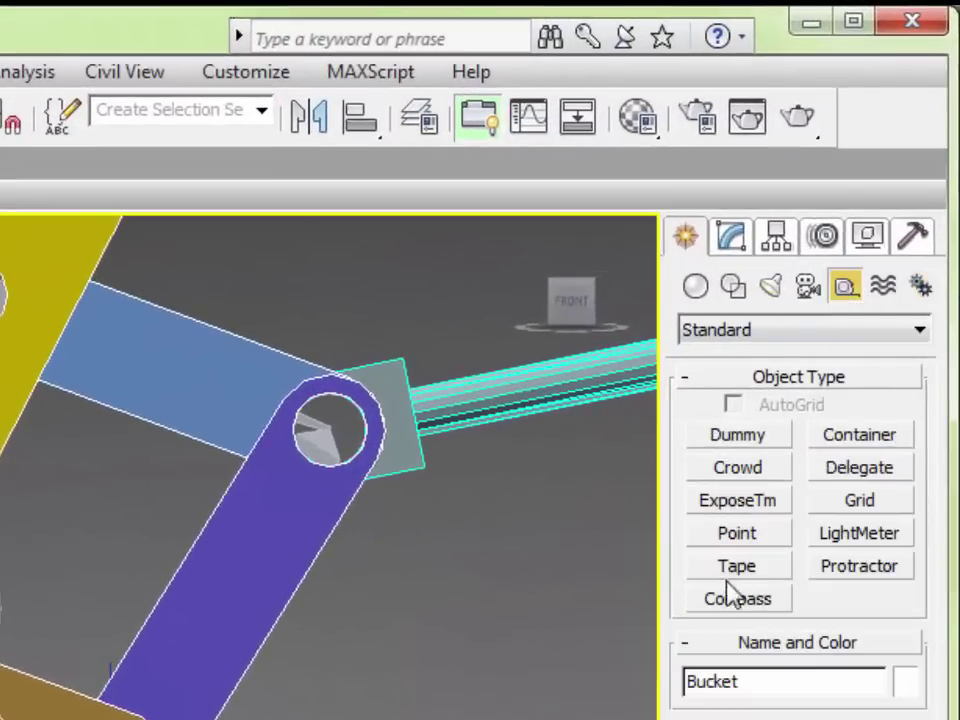
left_click(737, 435)
left_click_drag(334, 719, 395, 719)
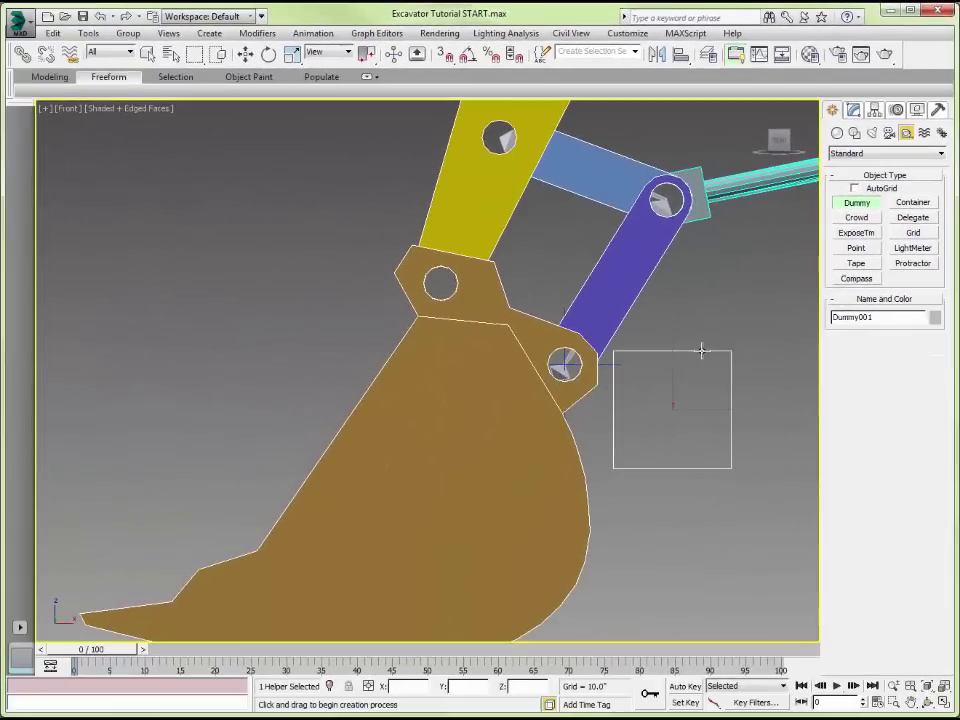
Move the dummy with snapping on so its pivot sits on the IK goal in the bucket's linkage hole
left_click(444, 54)
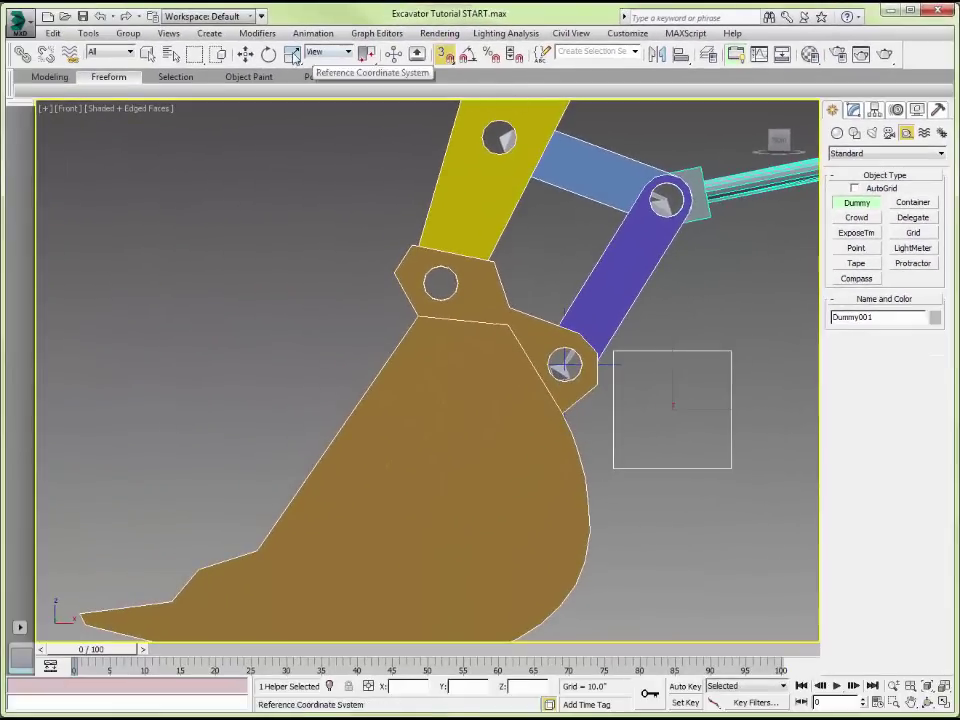
left_click(246, 54)
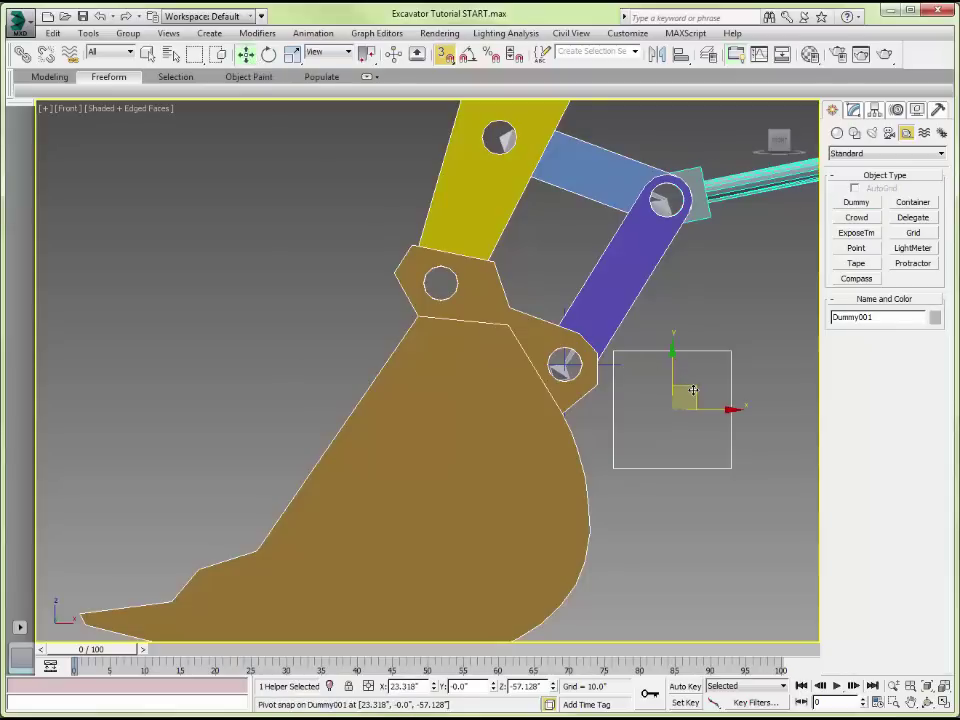
left_click_drag(693, 390, 570, 362)
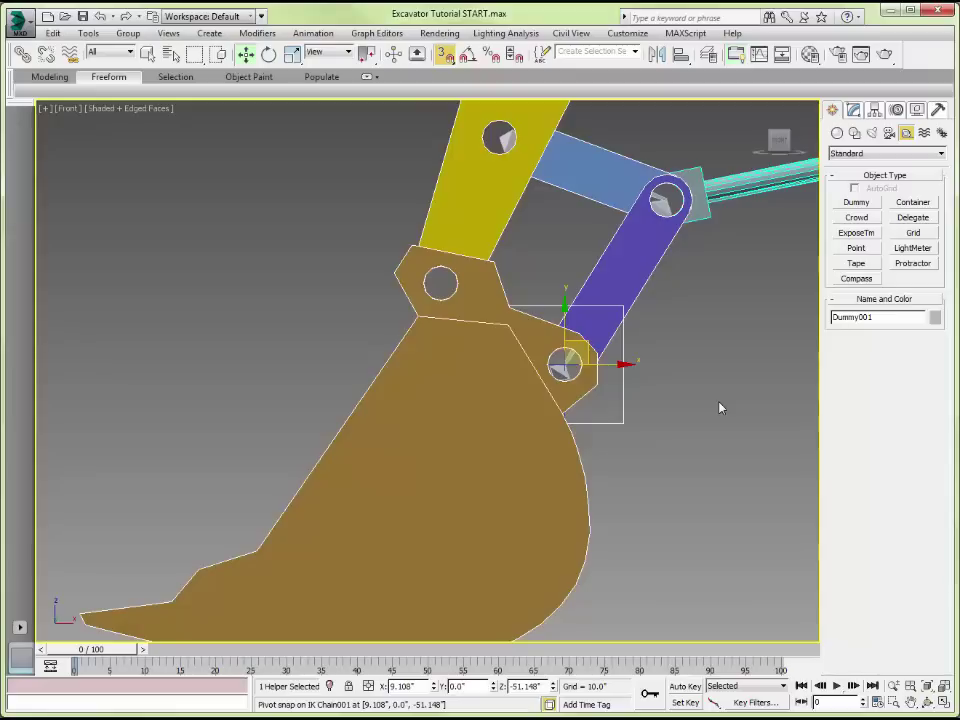
Link the dummy to the bucket and the IK chain's goal to the dummy with Select and Link
left_click(20, 57)
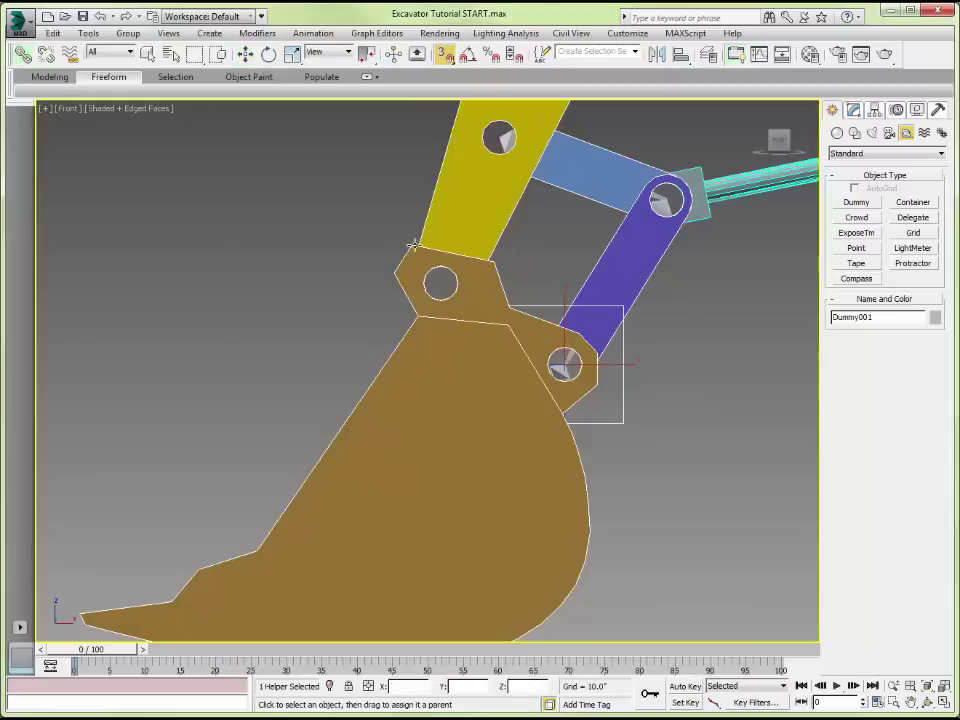
left_click_drag(520, 299, 456, 327)
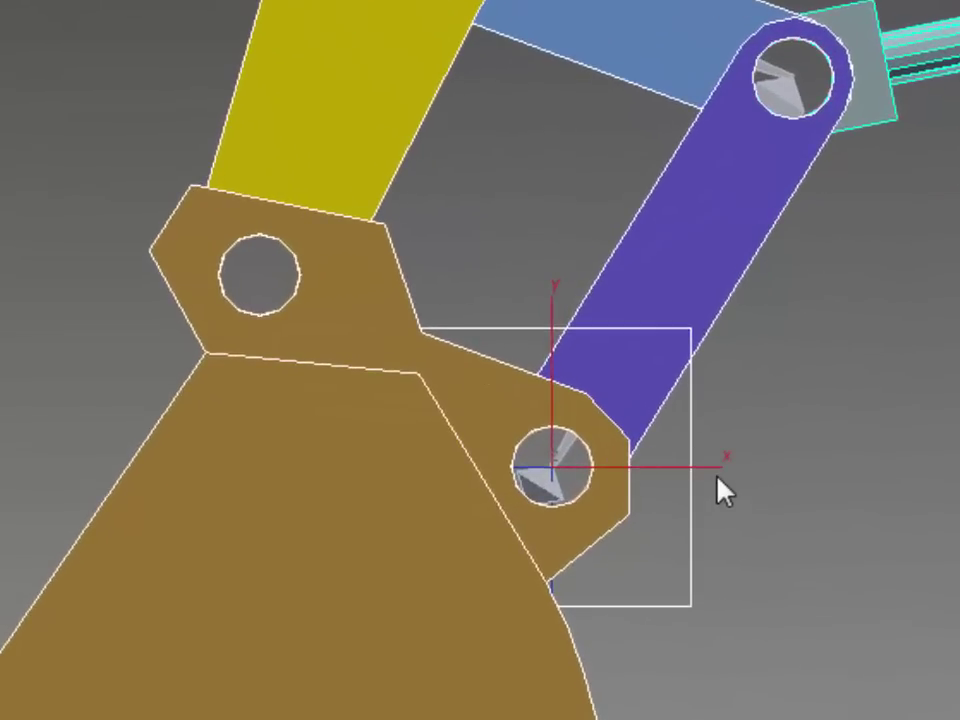
left_click(711, 484)
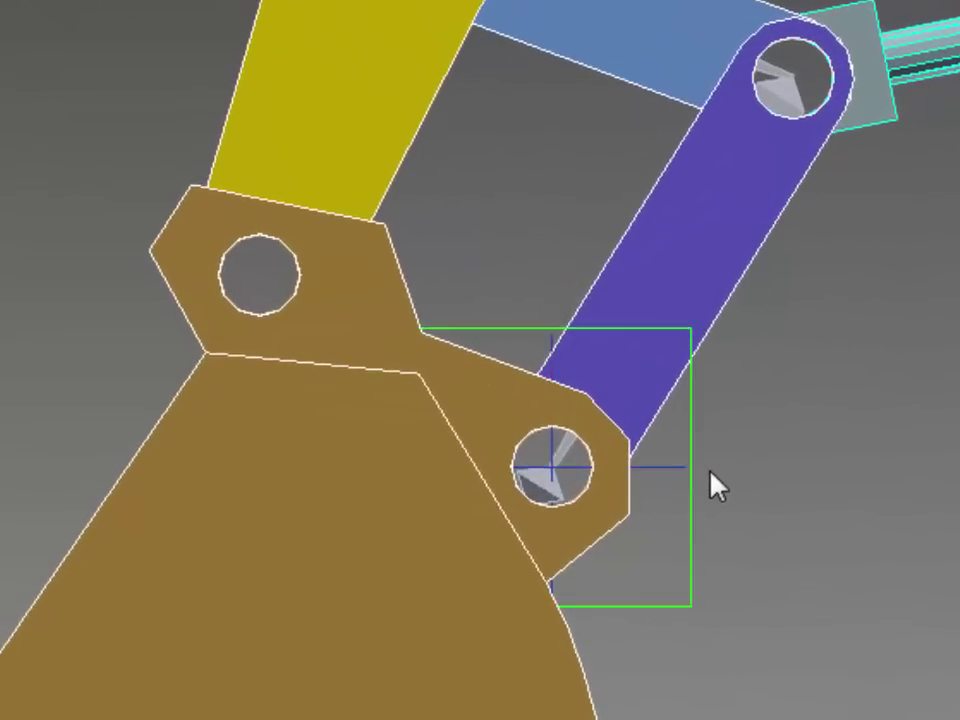
left_click(682, 468)
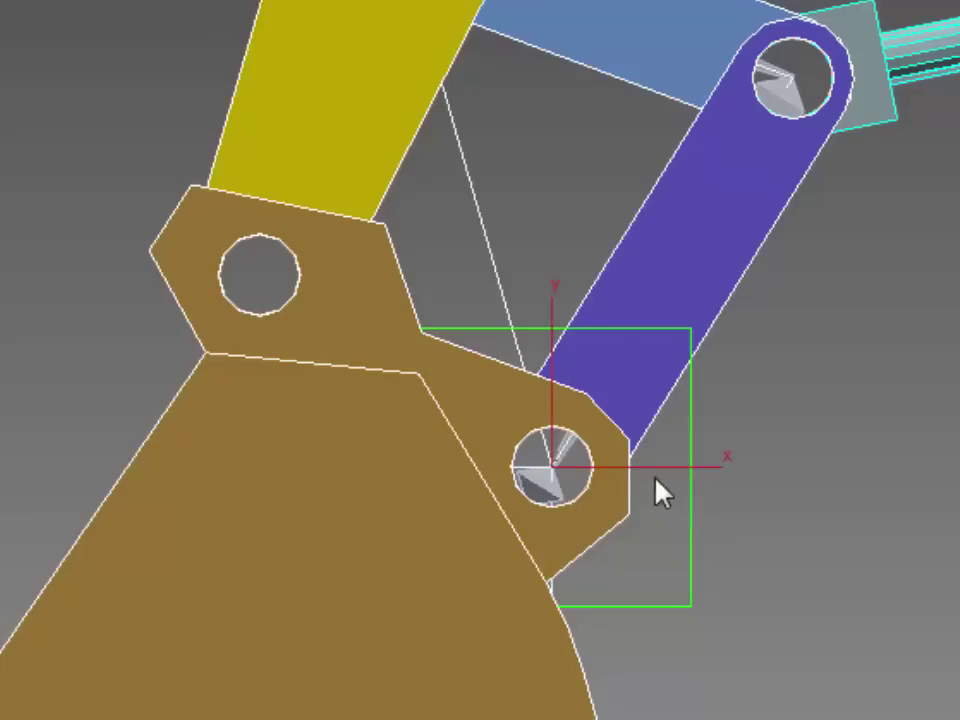
left_click_drag(660, 470, 694, 535)
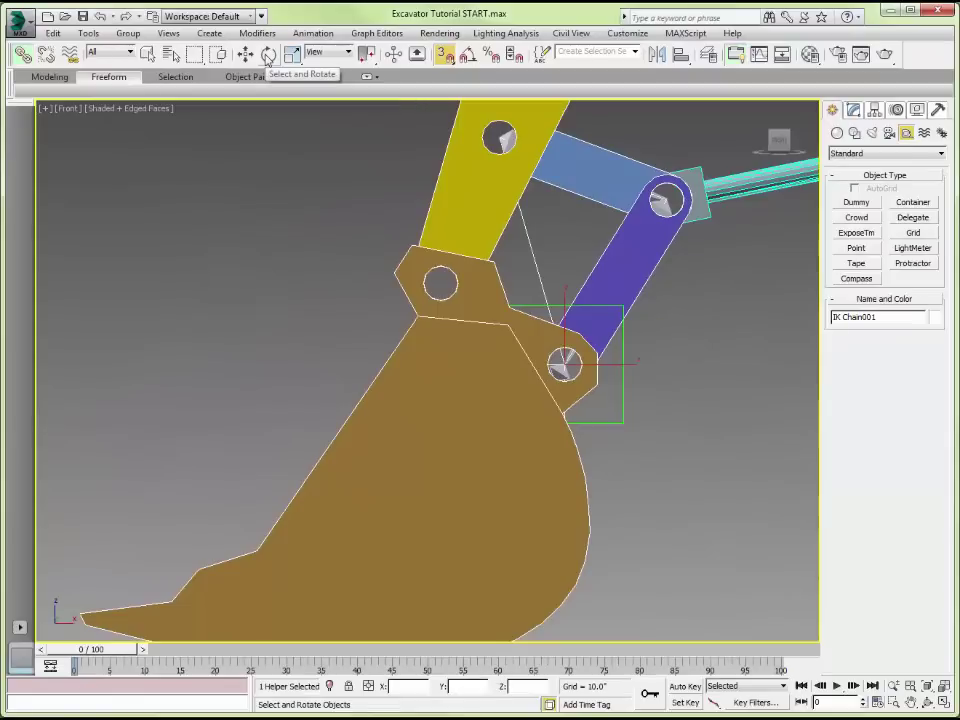
Rotate the bucket to test how the linked dummy and IK chain respond, and undo the rotation
left_click(268, 55)
left_click(389, 373)
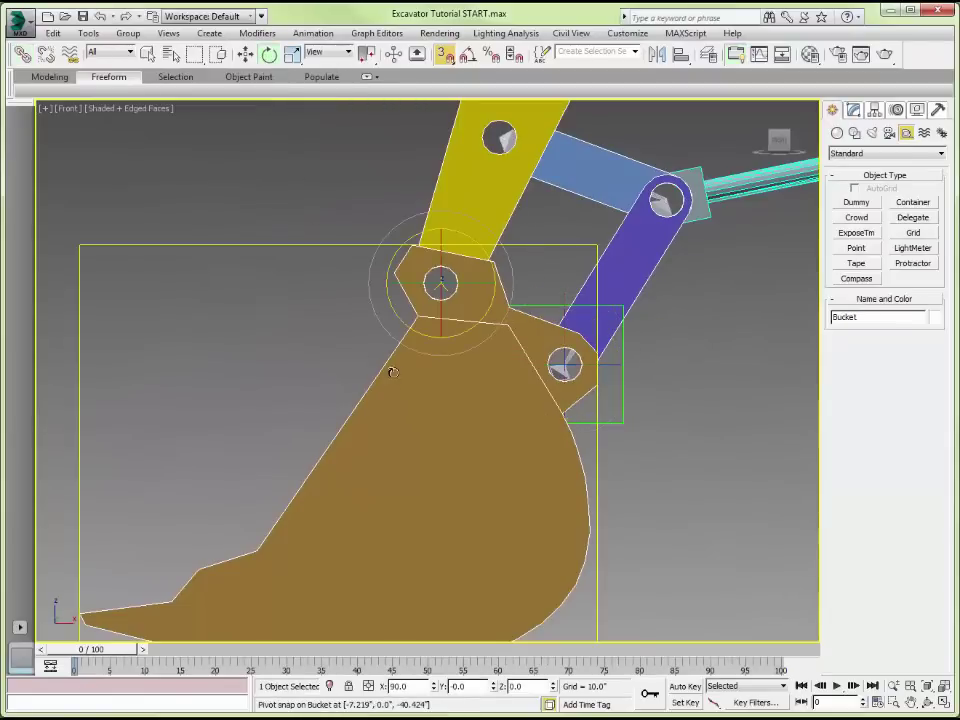
left_click_drag(365, 266, 346, 288)
key("ctrl+z")
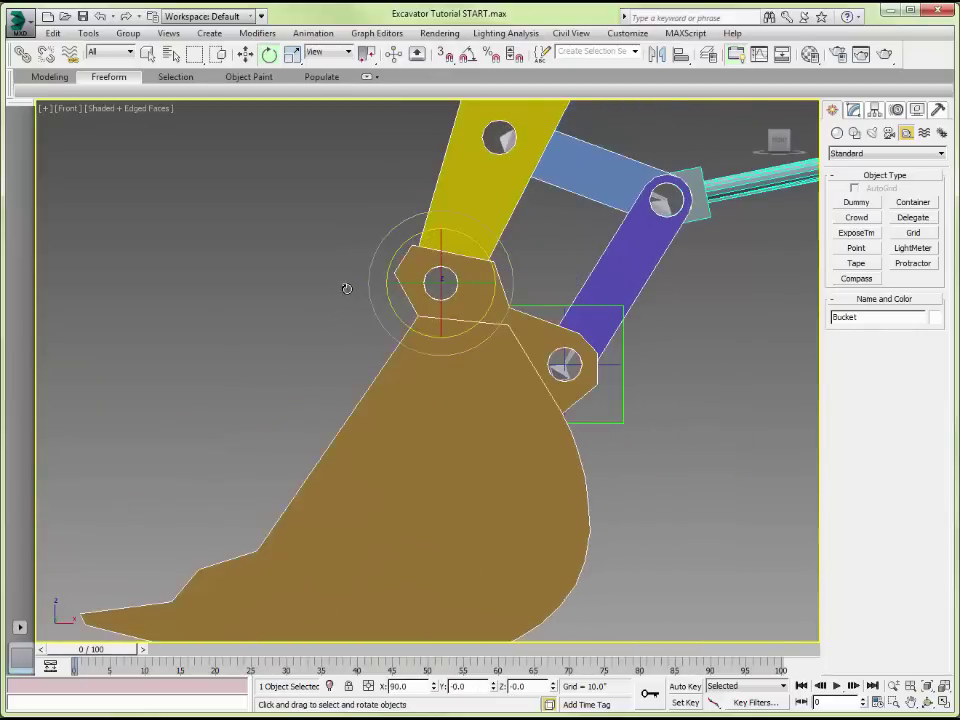
Select the inner cylinder attached at the Link A and Link B joint and set the move reference coordinate system to Local
middle_click_drag(521, 306, 397, 421)
scroll(399, 479, "down", 2)
scroll(397, 480, "down", 2)
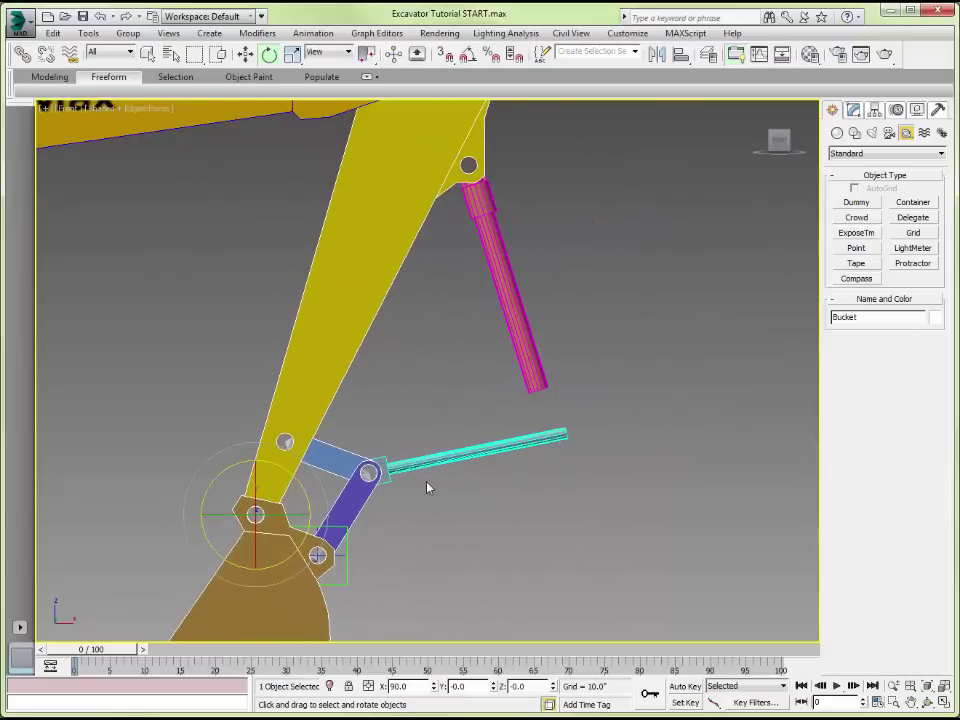
left_click(506, 493)
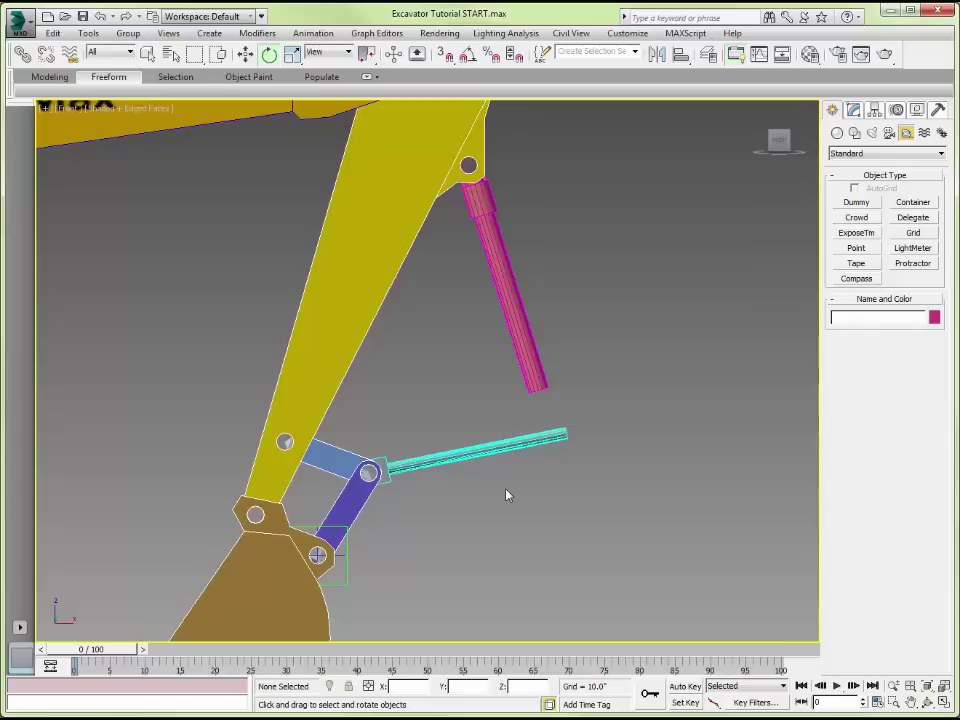
left_click(496, 445)
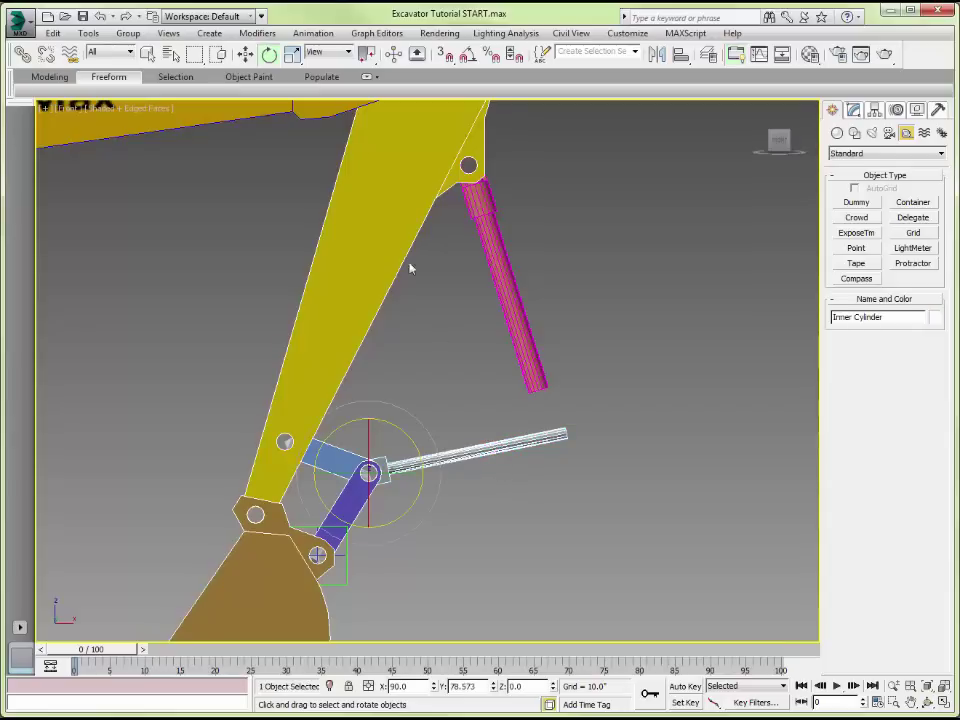
left_click(245, 54)
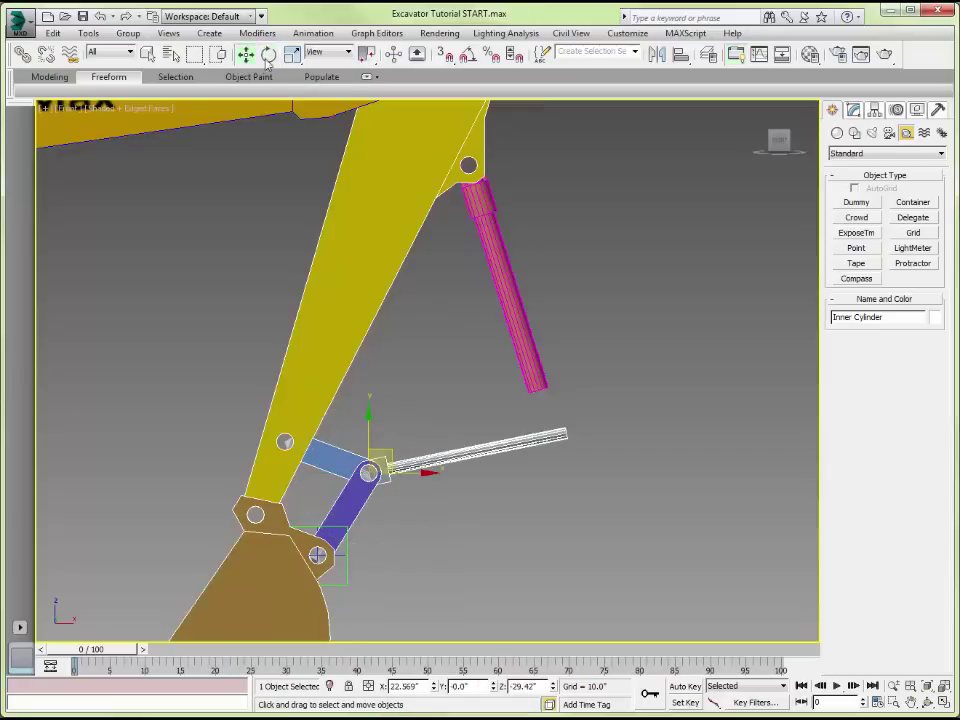
left_click(350, 54)
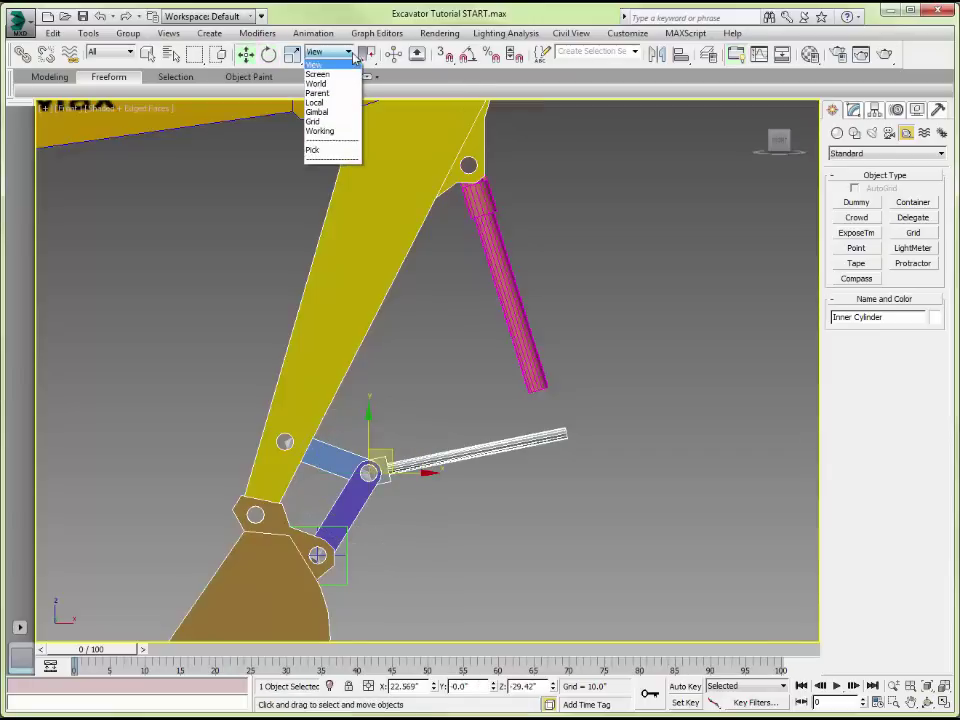
left_click(318, 102)
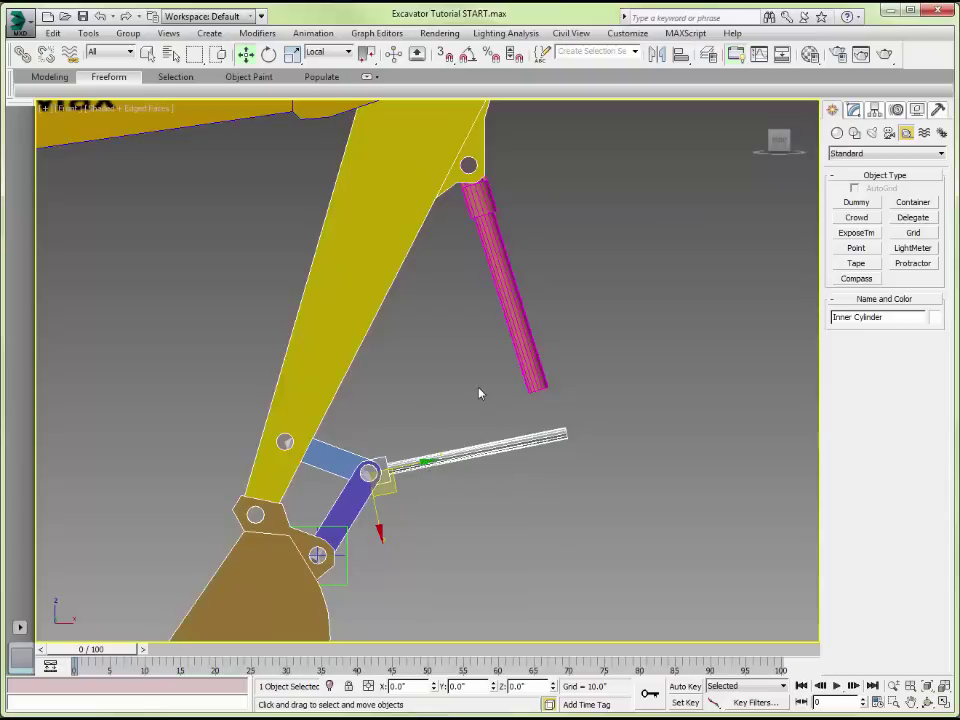
Add a LookAt constraint to the inner cylinder with the outer cylinder as its target
left_click(318, 38)
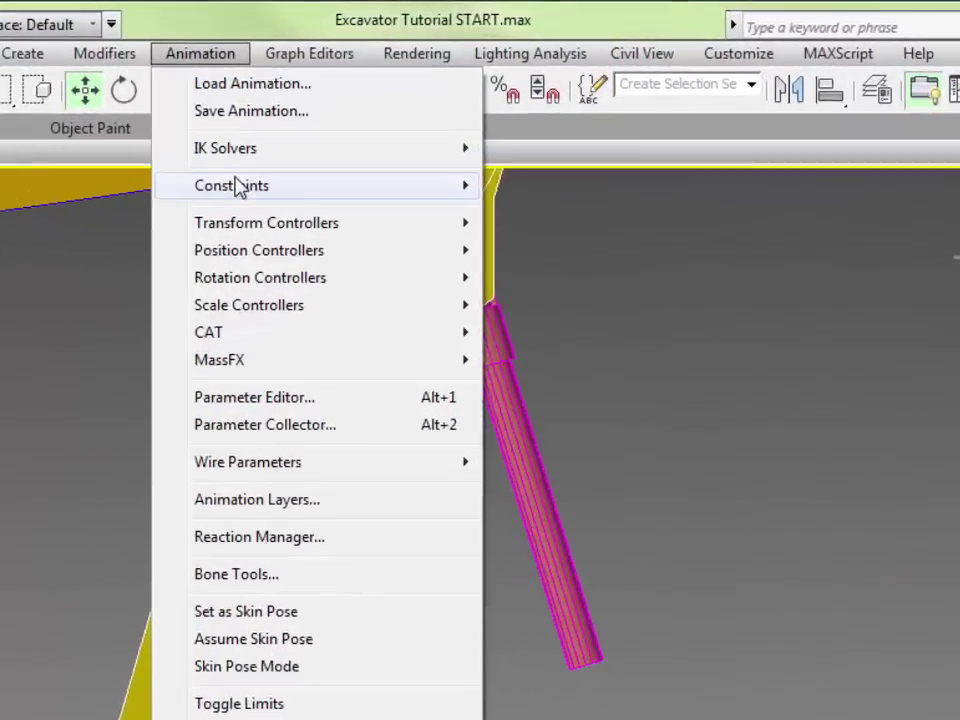
mouse_move(338, 115)
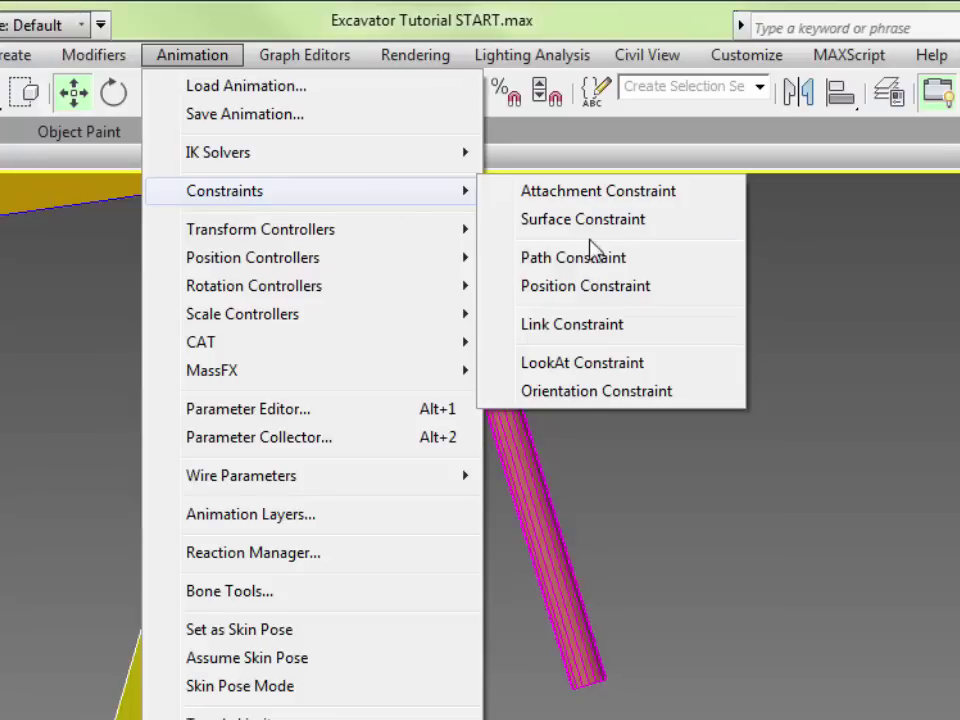
left_click(568, 370)
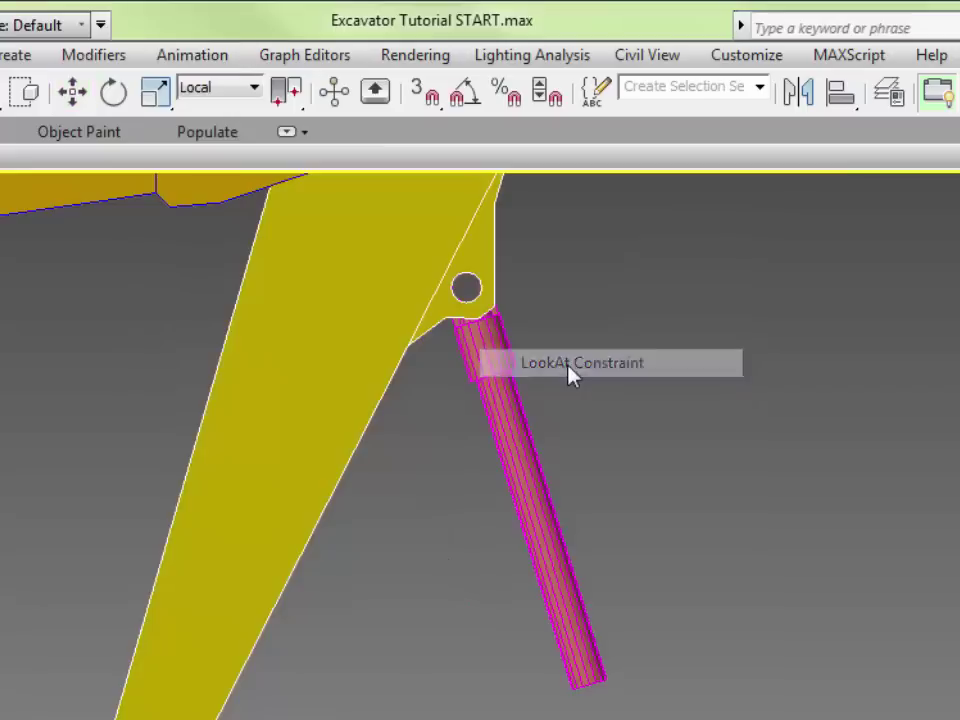
left_click(504, 345)
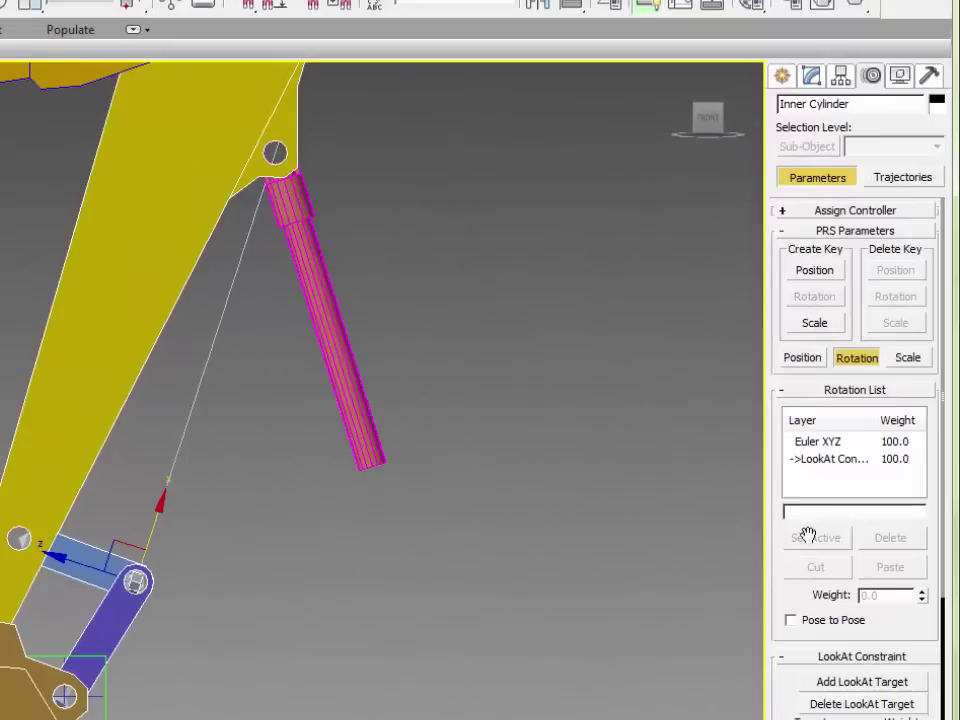
Set the inner cylinder's LookAt axis to Y with Flip off, and deselect the cylinder
left_click_drag(779, 566, 784, 162)
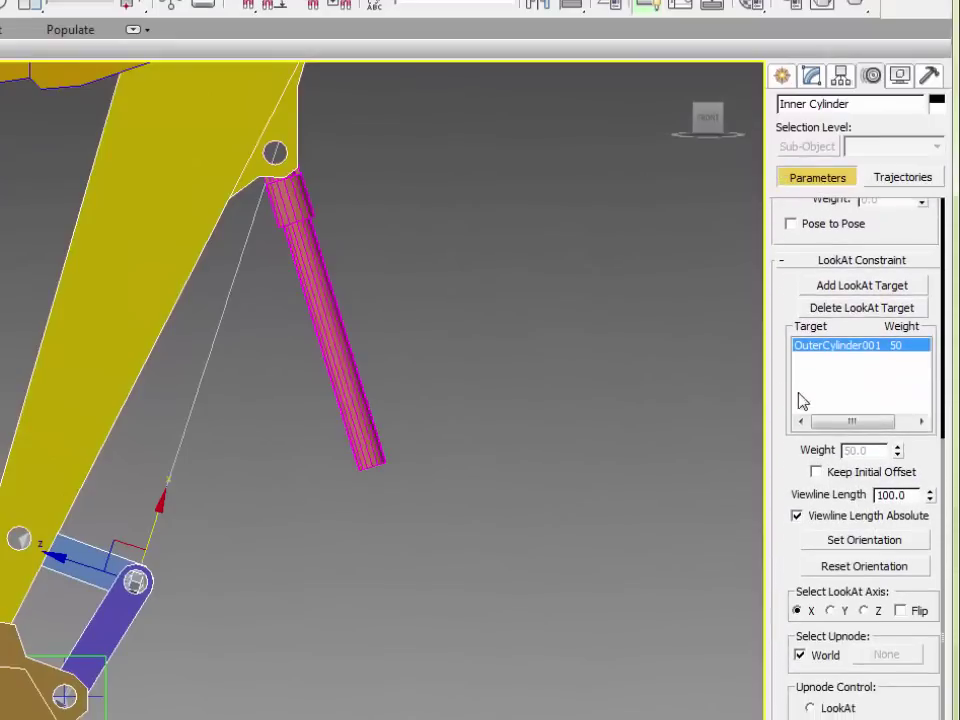
left_click(833, 611)
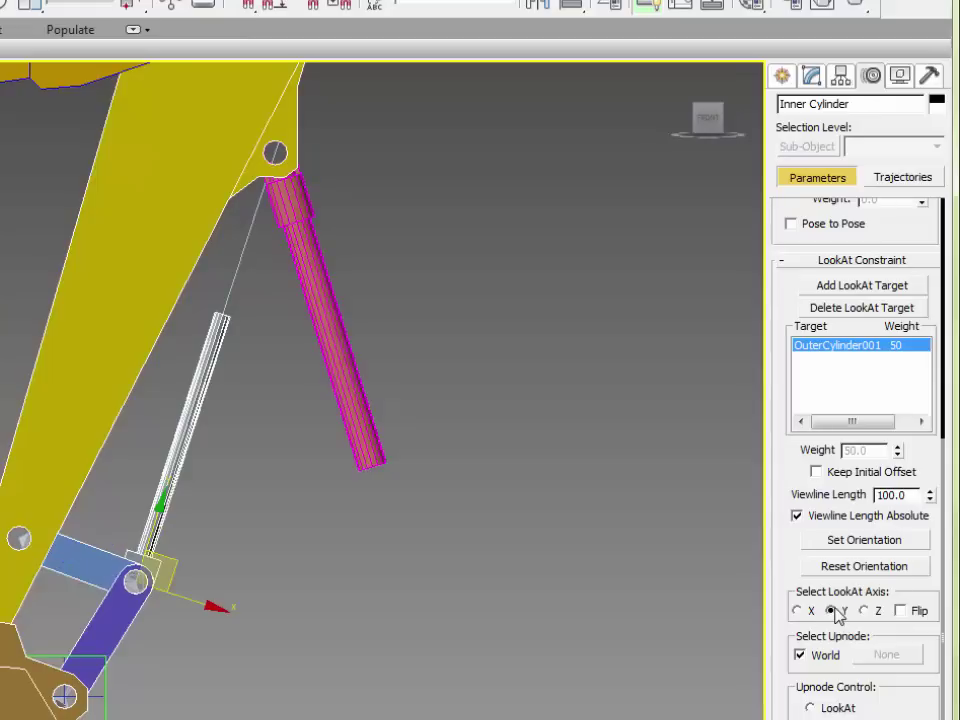
left_click(916, 614)
left_click(912, 618)
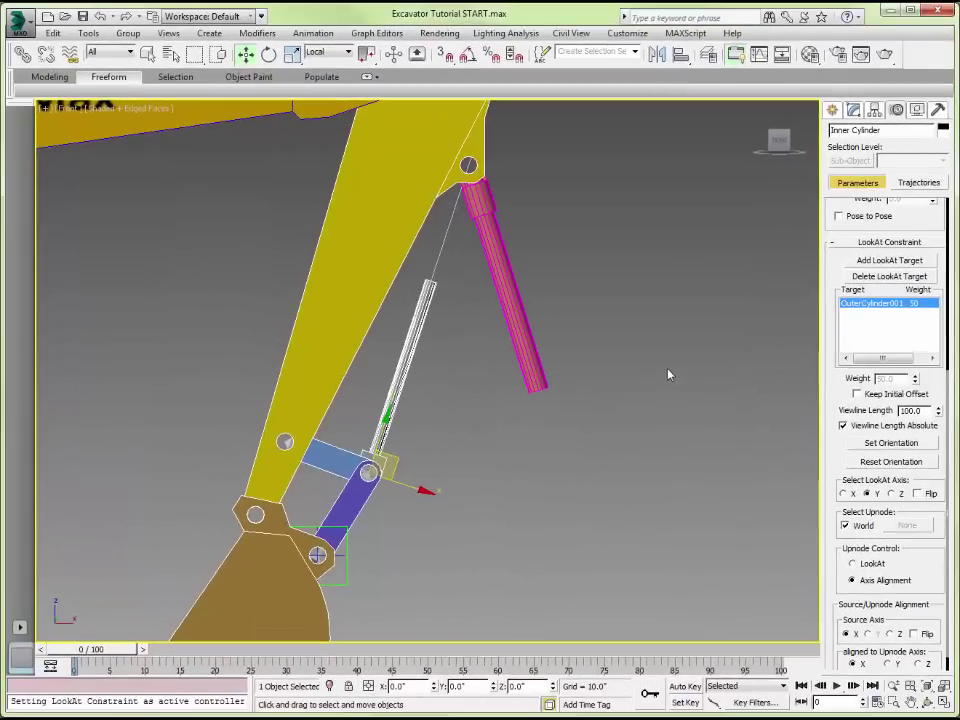
left_click(632, 348)
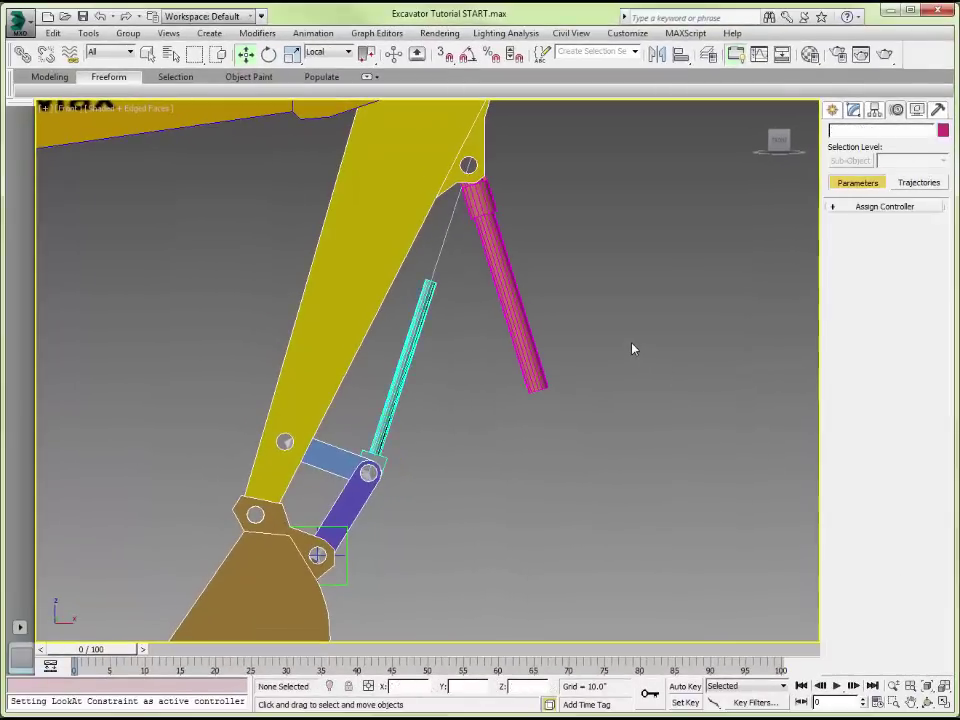
Add a LookAt constraint to the outer cylinder with Link B as its target
left_click(495, 229)
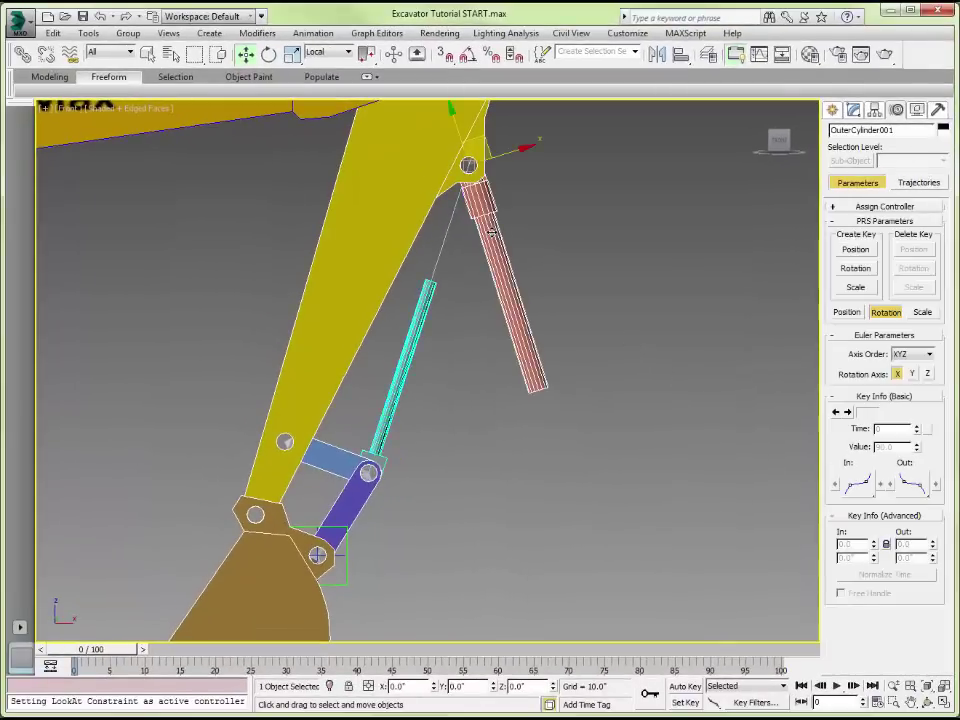
left_click(314, 34)
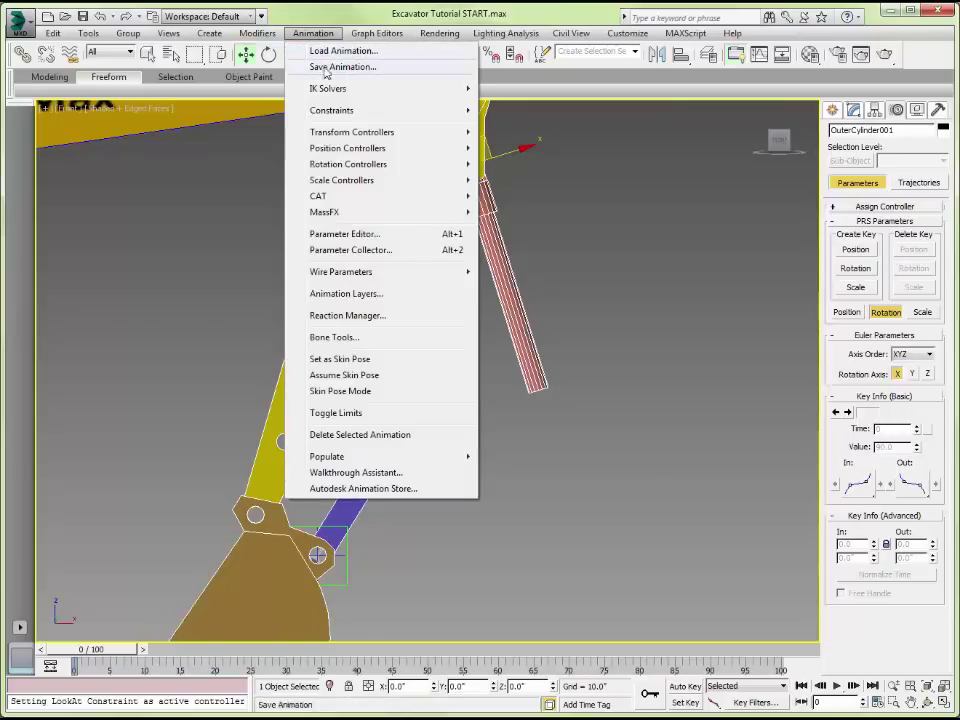
mouse_move(334, 117)
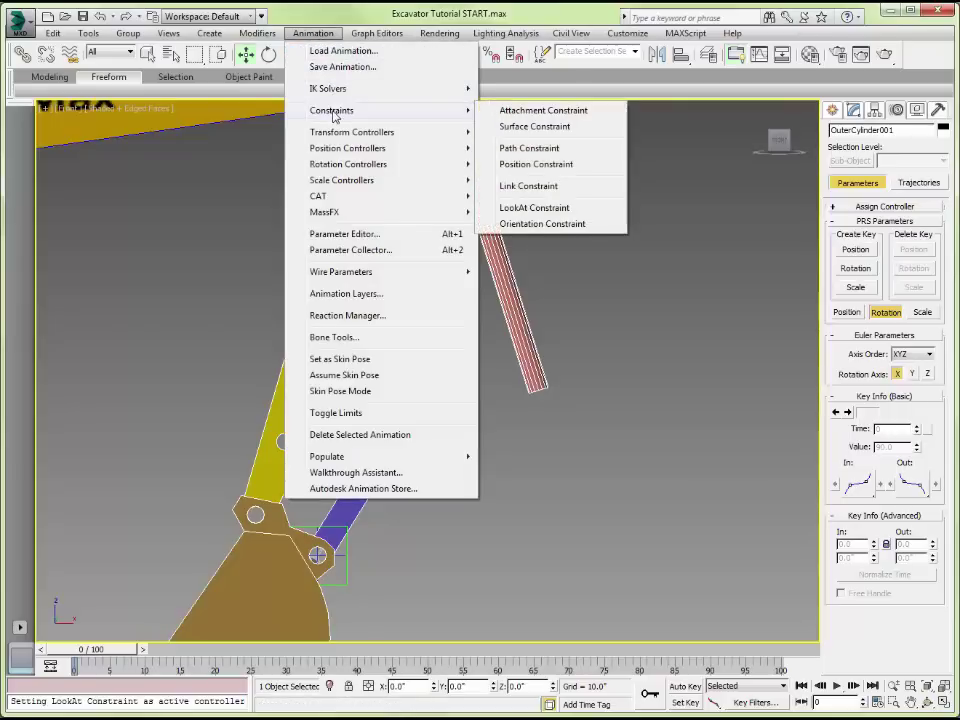
left_click(517, 208)
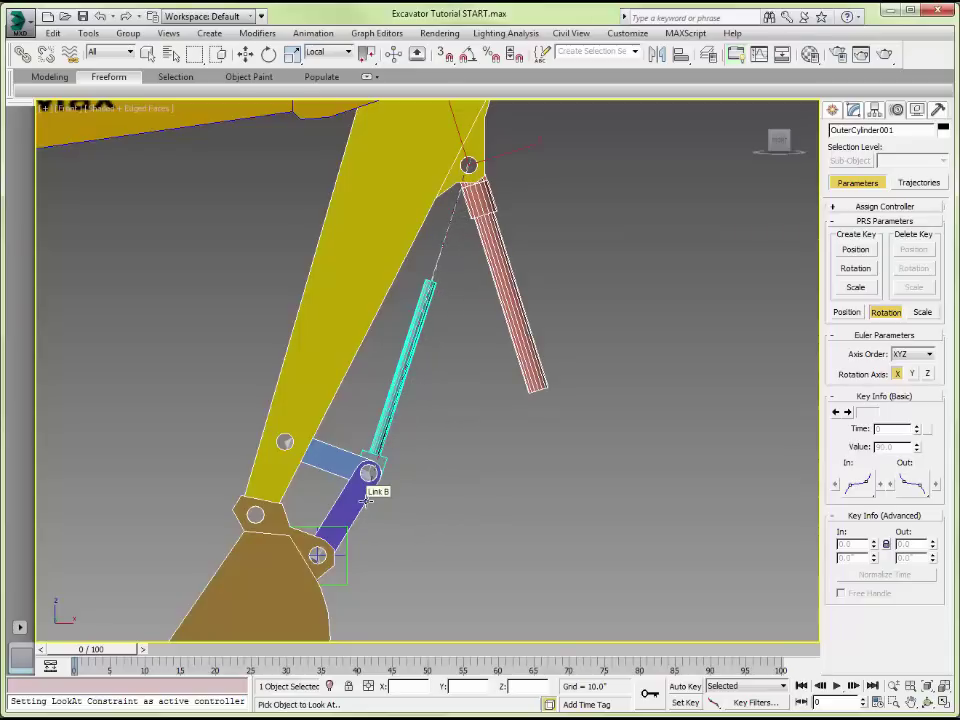
left_click(366, 500)
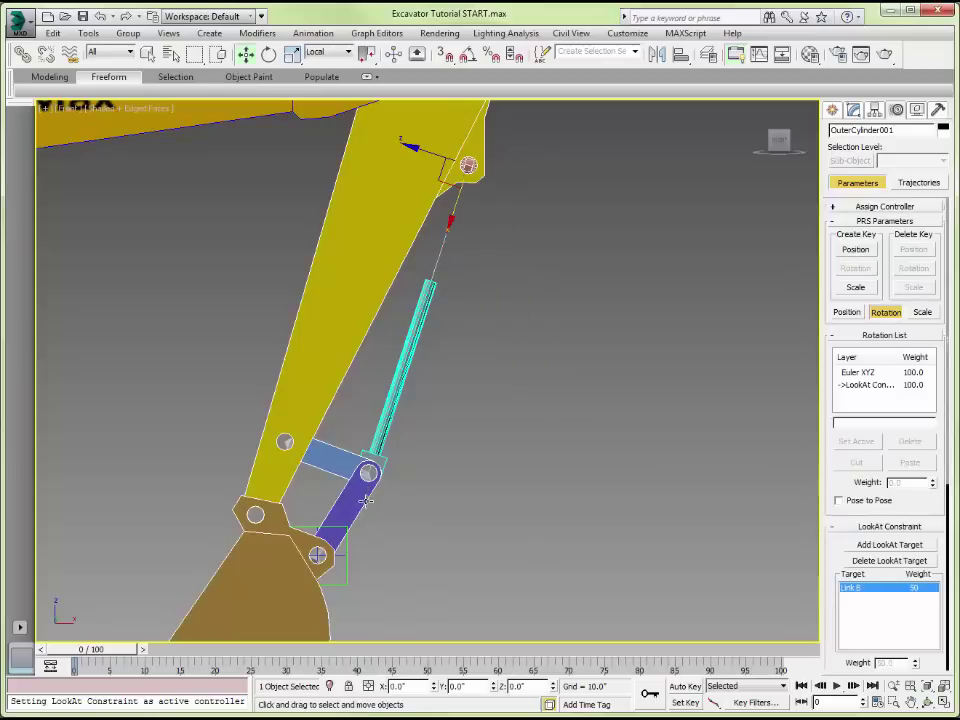
Set the outer cylinder's LookAt axis to Y and enable Flip
left_click_drag(826, 530, 829, 255)
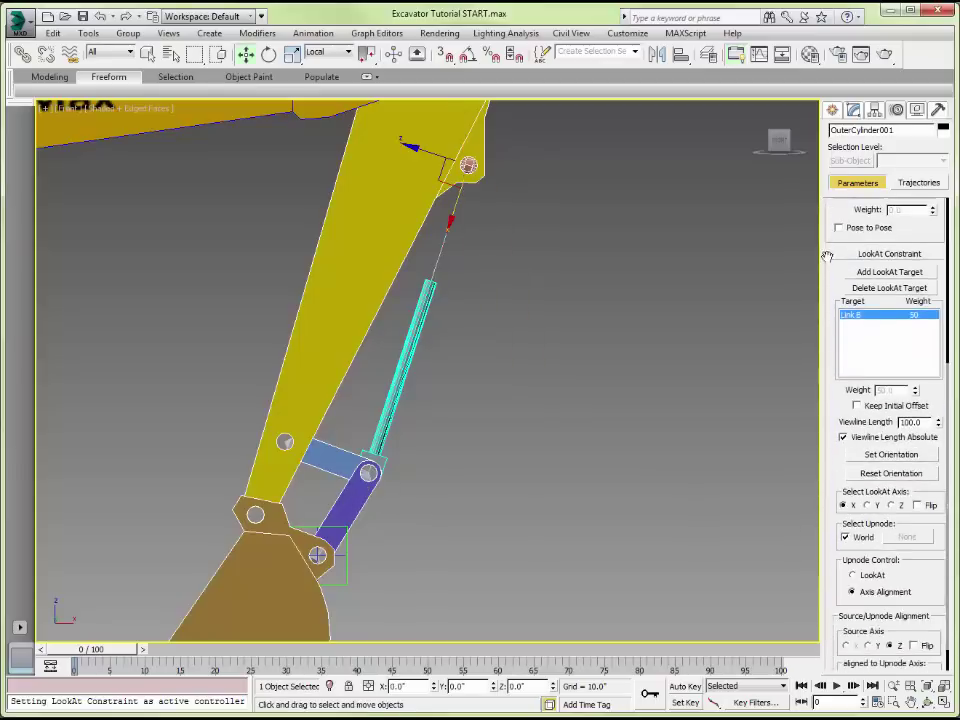
left_click(867, 503)
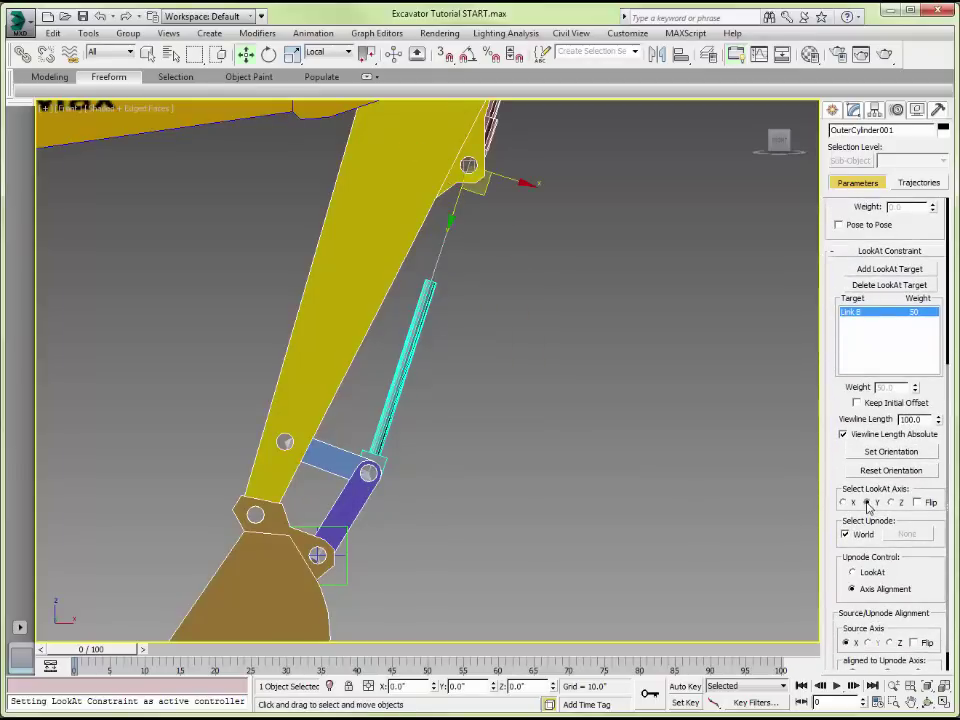
left_click(923, 503)
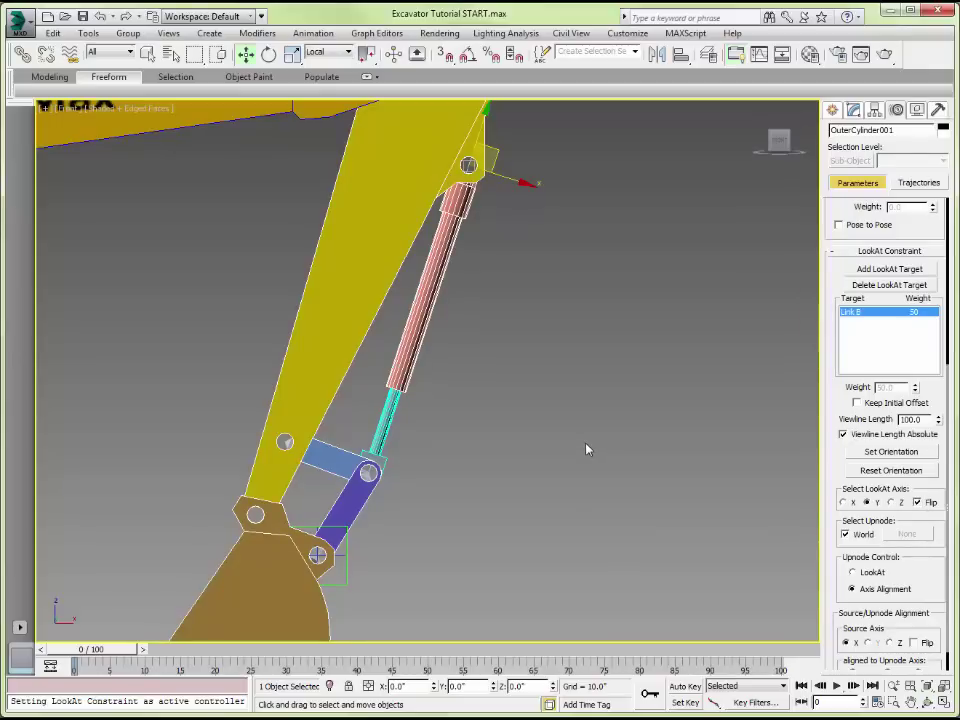
Rotate the bucket to test how the constrained cylinders respond, and undo the rotation
left_click(269, 54)
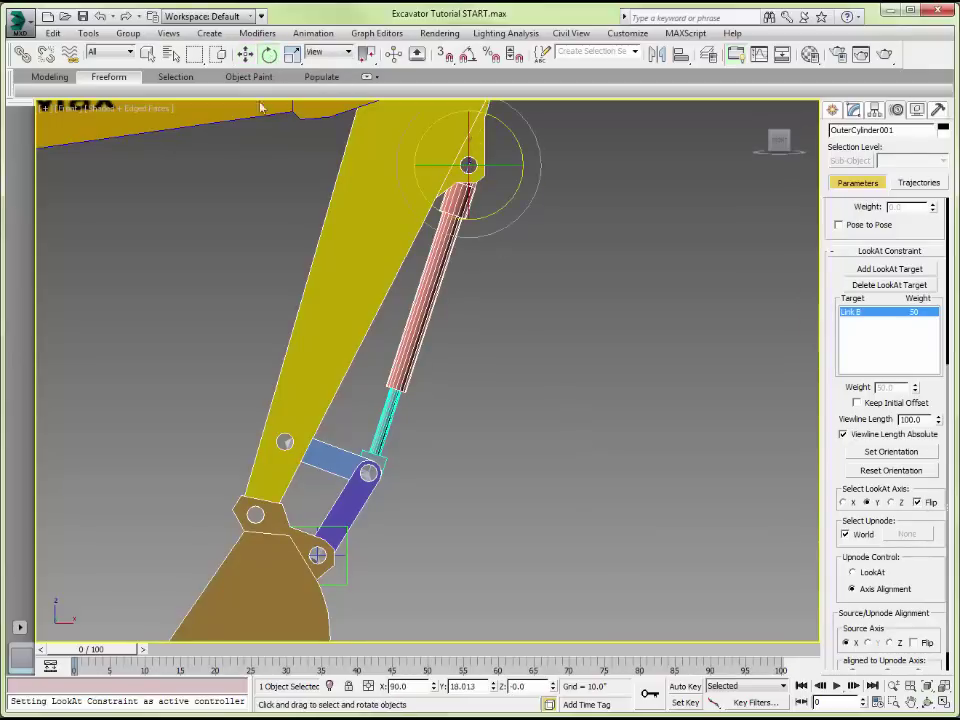
left_click(268, 545)
left_click_drag(214, 454, 180, 458)
key("ctrl+z")
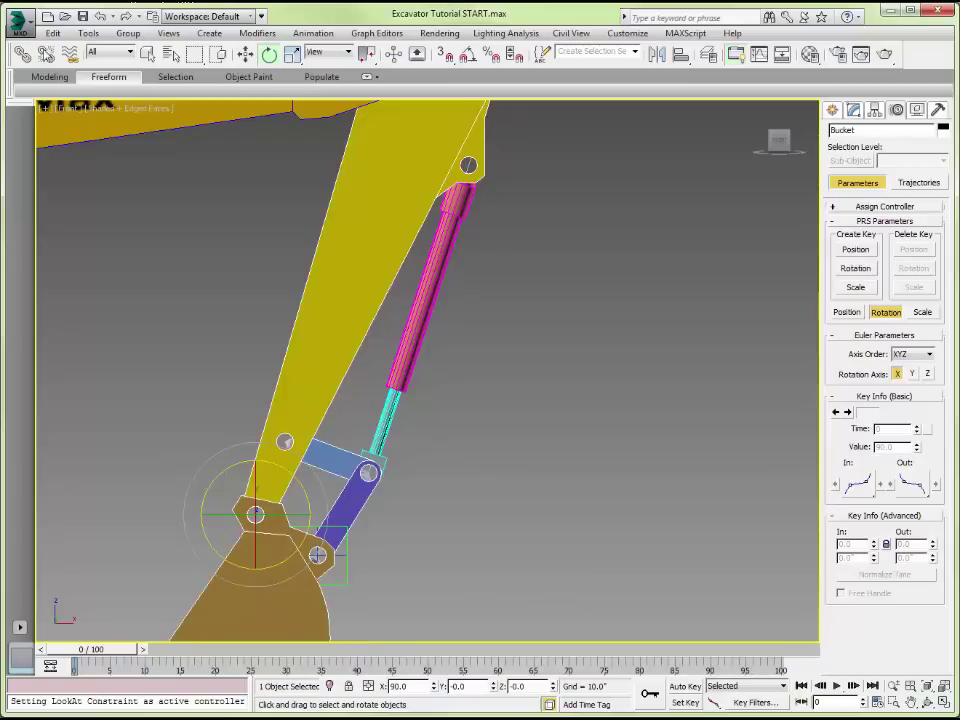
Link the inner cylinder to Link B with Select and Link
left_click(18, 53)
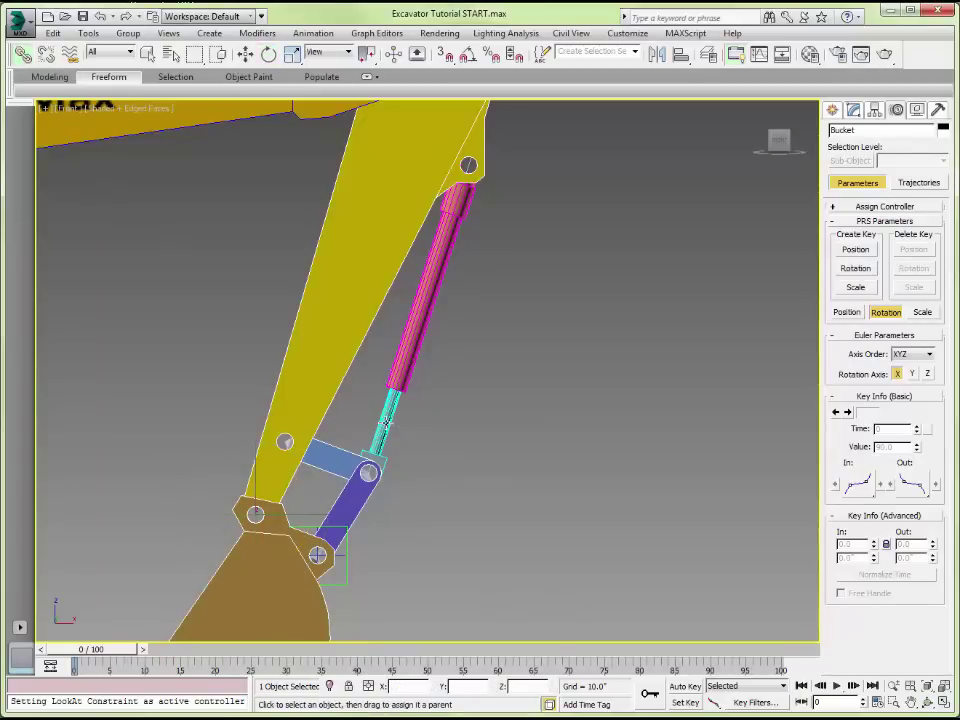
left_click(387, 426)
left_click_drag(383, 474, 359, 508)
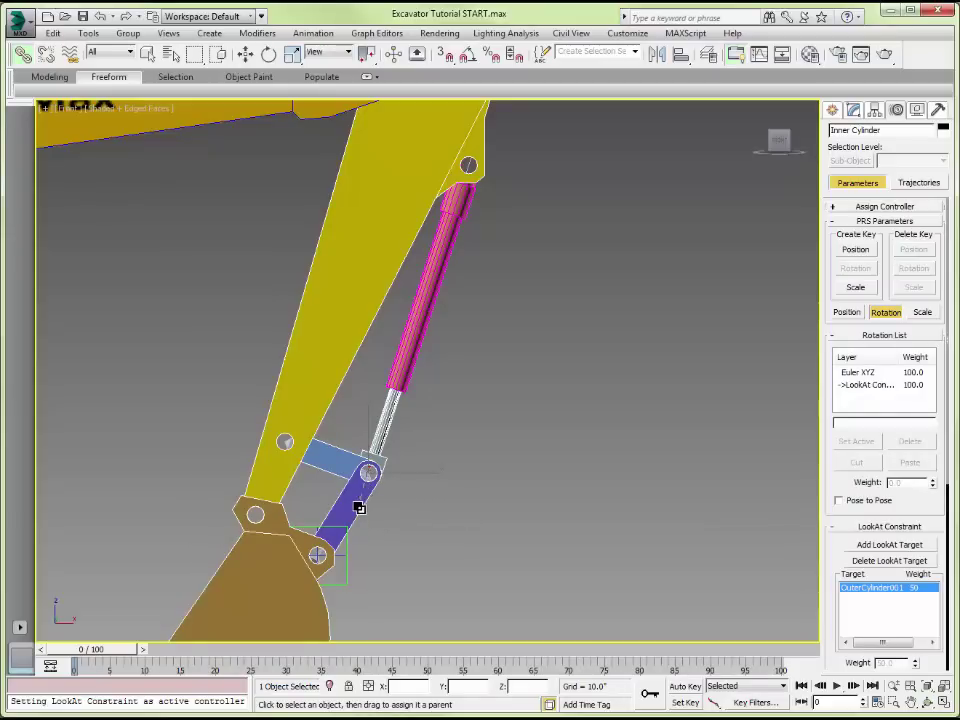
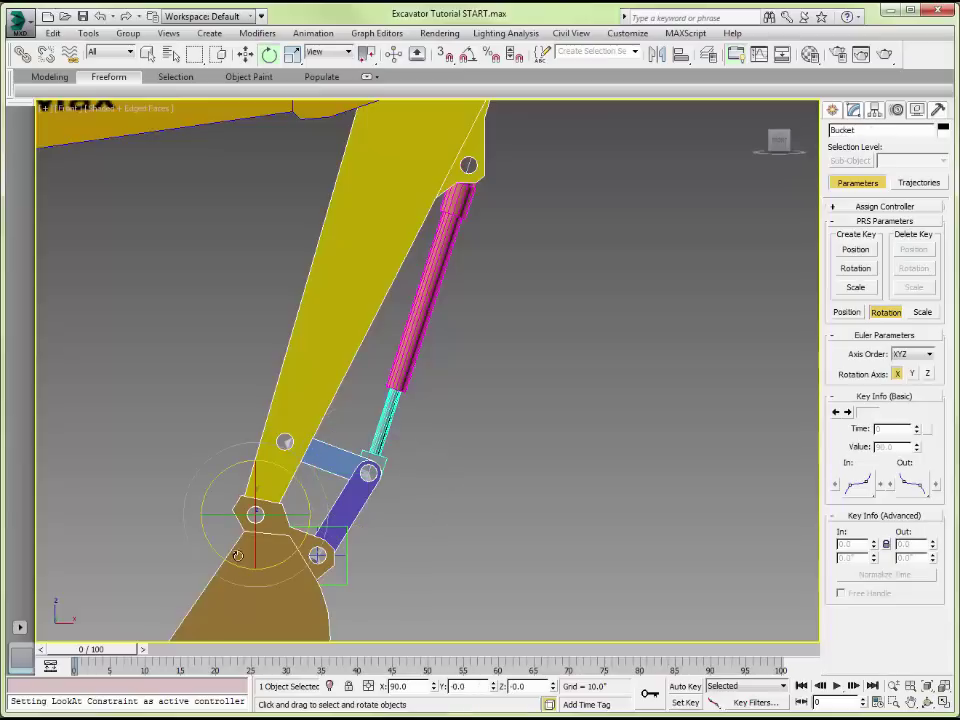
Rotate the bucket by about 2 degrees to test the links and cylinders together, and deselect it
mouse_move(206, 462)
left_mouse_down()
mouse_move(182, 489)
mouse_move(246, 365)
mouse_move(184, 474)
mouse_move(197, 446)
mouse_move(238, 414)
mouse_move(184, 471)
mouse_move(231, 425)
mouse_move(222, 410)
mouse_move(189, 467)
mouse_move(193, 452)
left_mouse_up()
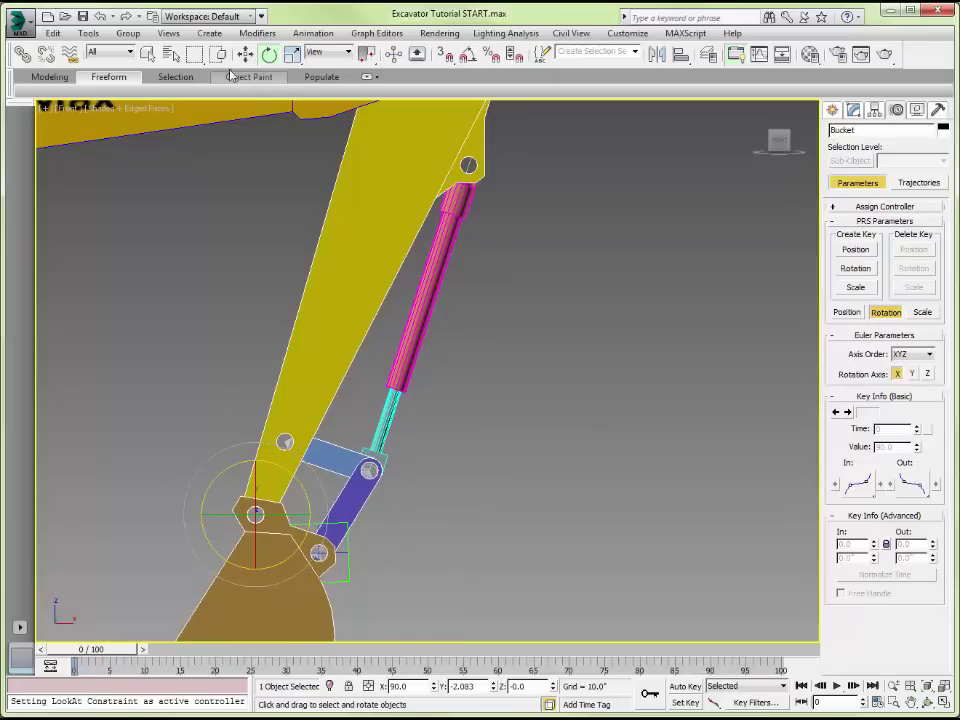
left_click(147, 53)
scroll(548, 340, "down", 4)
left_click(548, 340)
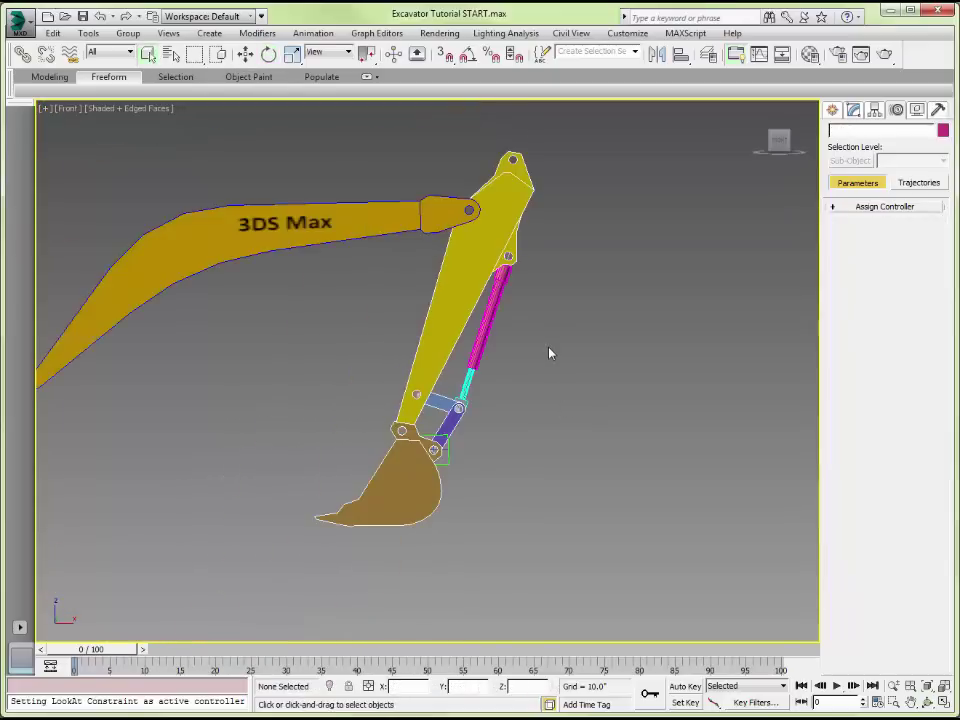
Rotate the end arm by about 5 degrees to test which parts follow it, and undo the rotation
left_click(497, 197)
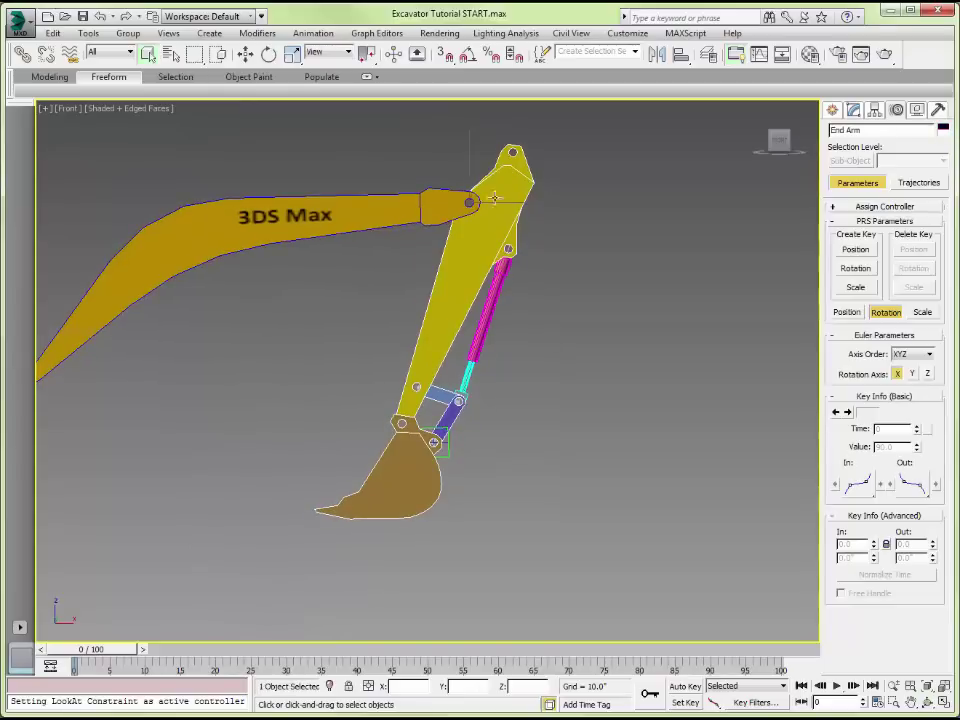
left_click(269, 53)
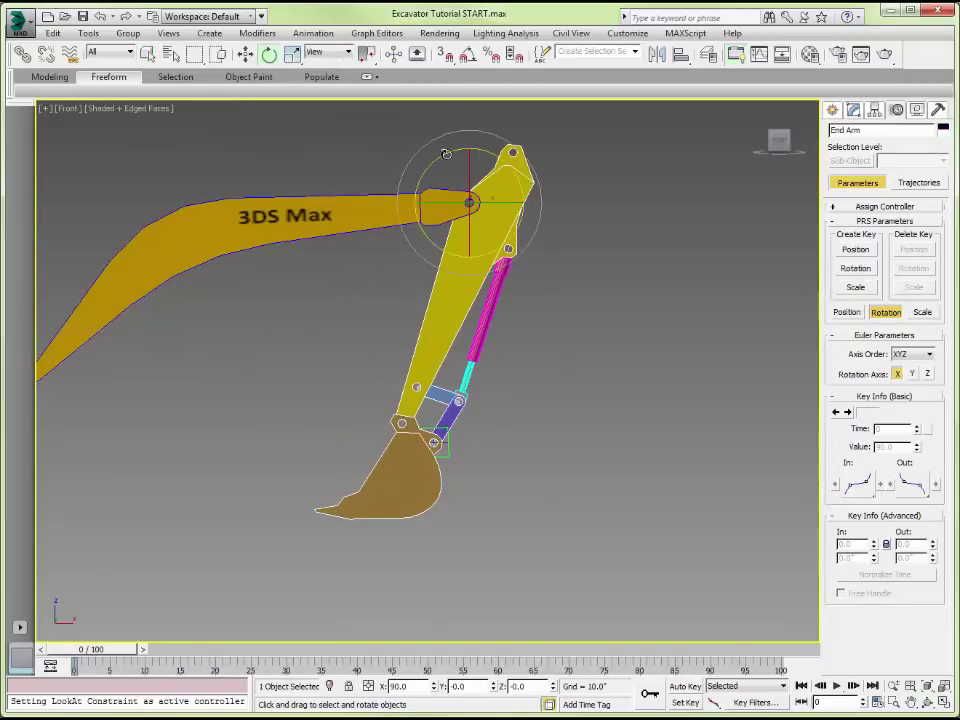
mouse_move(427, 141)
left_mouse_down()
mouse_move(444, 122)
mouse_move(426, 141)
mouse_move(438, 144)
left_mouse_up()
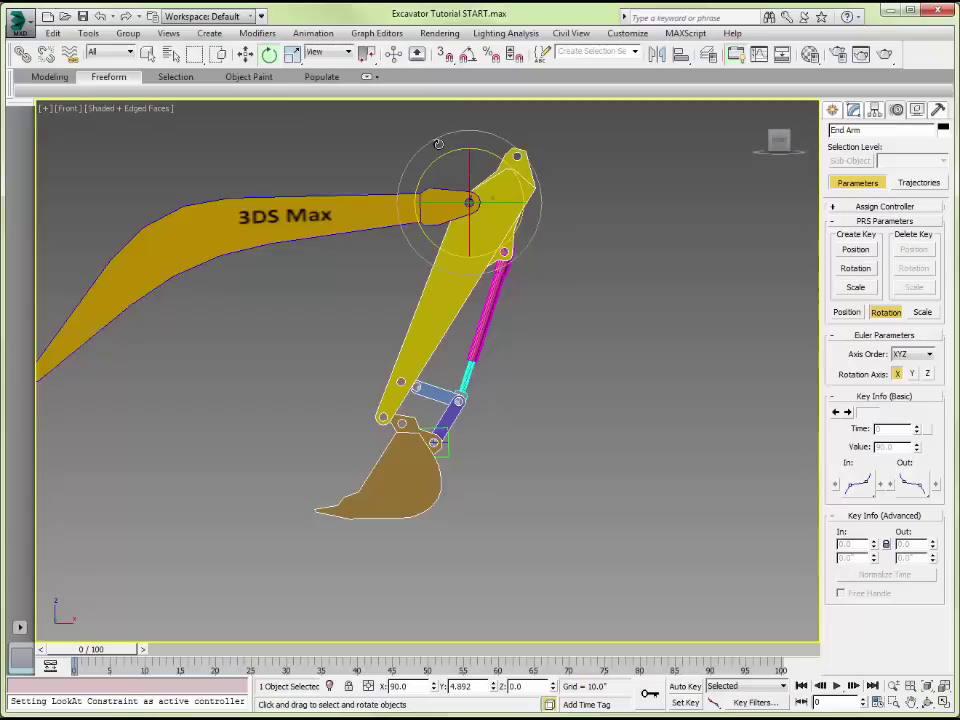
Link the outer cylinder to the end arm with Select and Link
middle_click_drag(686, 403, 430, 413)
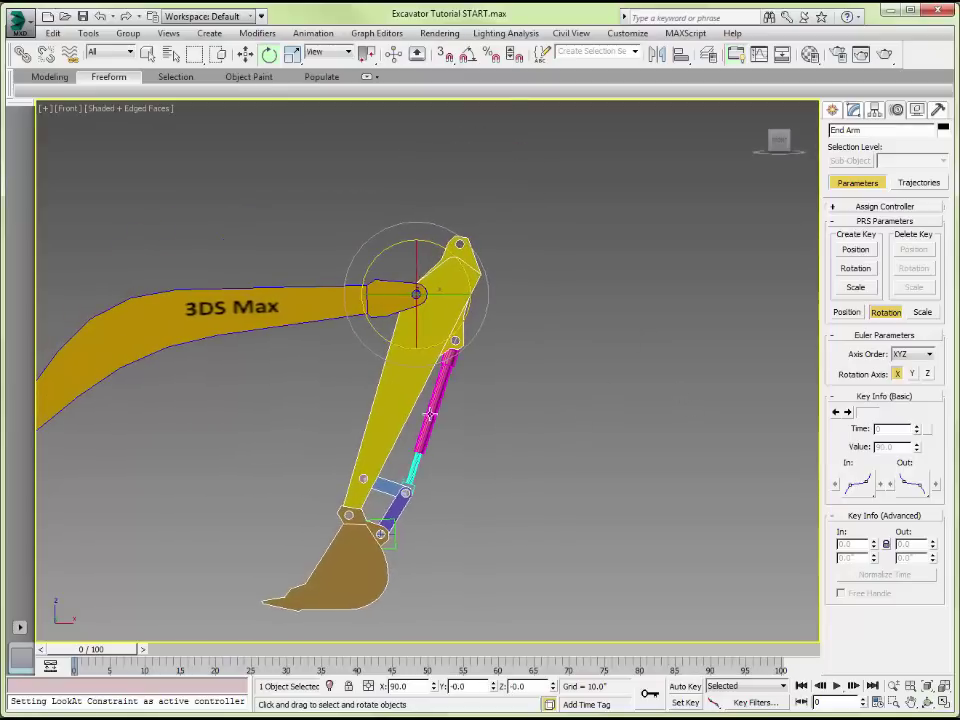
scroll(432, 405, "up", 3)
scroll(508, 388, "up", 2)
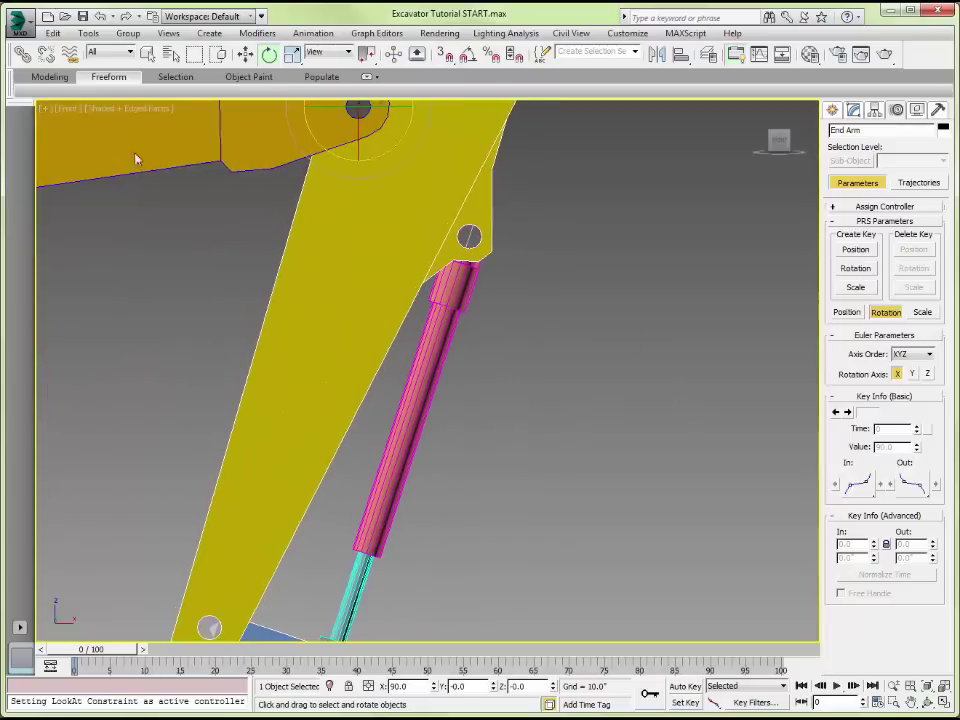
left_click(22, 53)
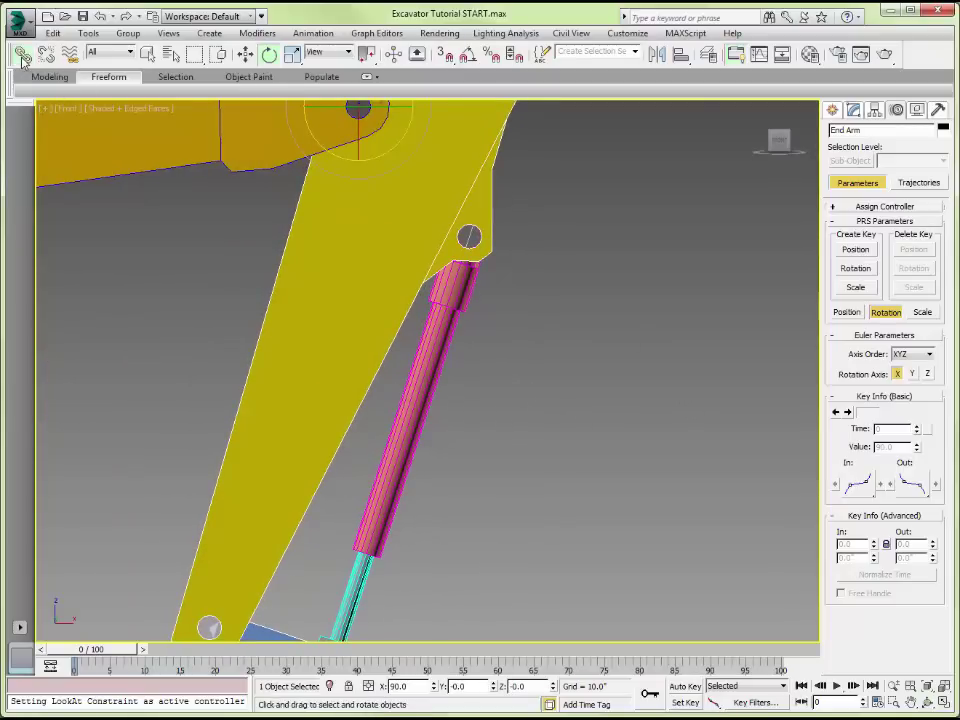
left_click(432, 368)
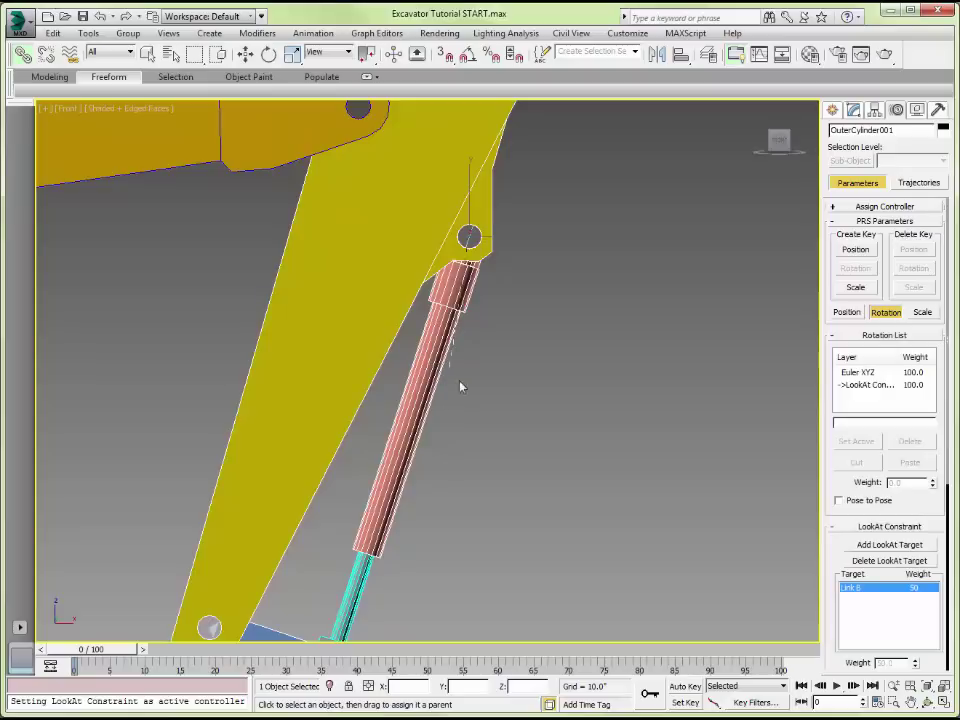
left_click_drag(553, 161, 491, 129)
Link the root bone inside the end arm's linkage hole to the end arm
scroll(598, 319, "down", 4)
scroll(568, 332, "up", 2)
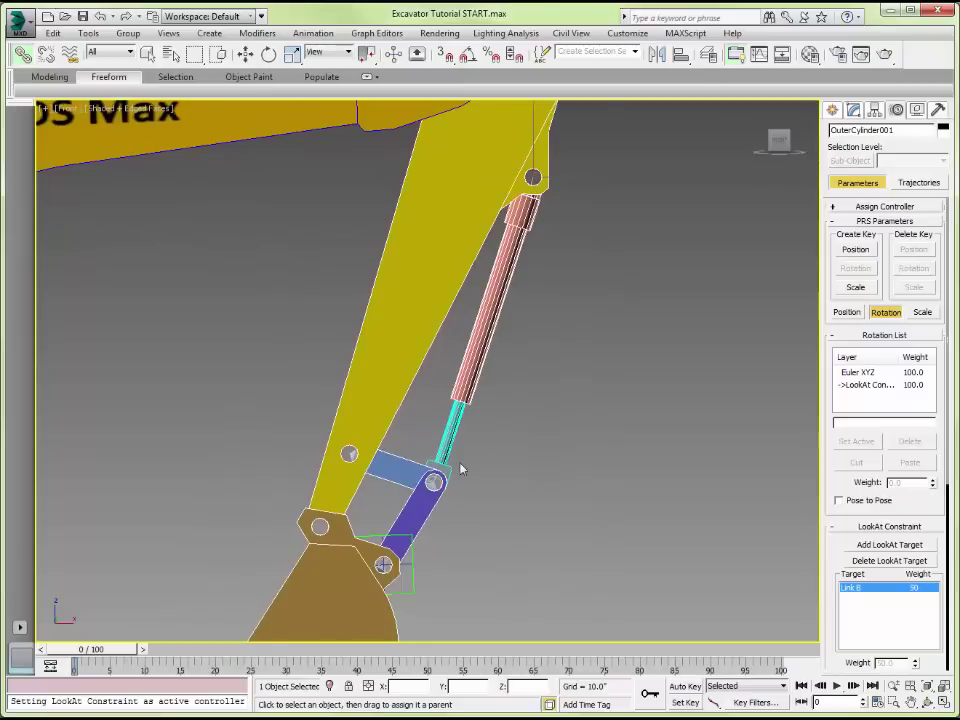
scroll(460, 469, "up", 3)
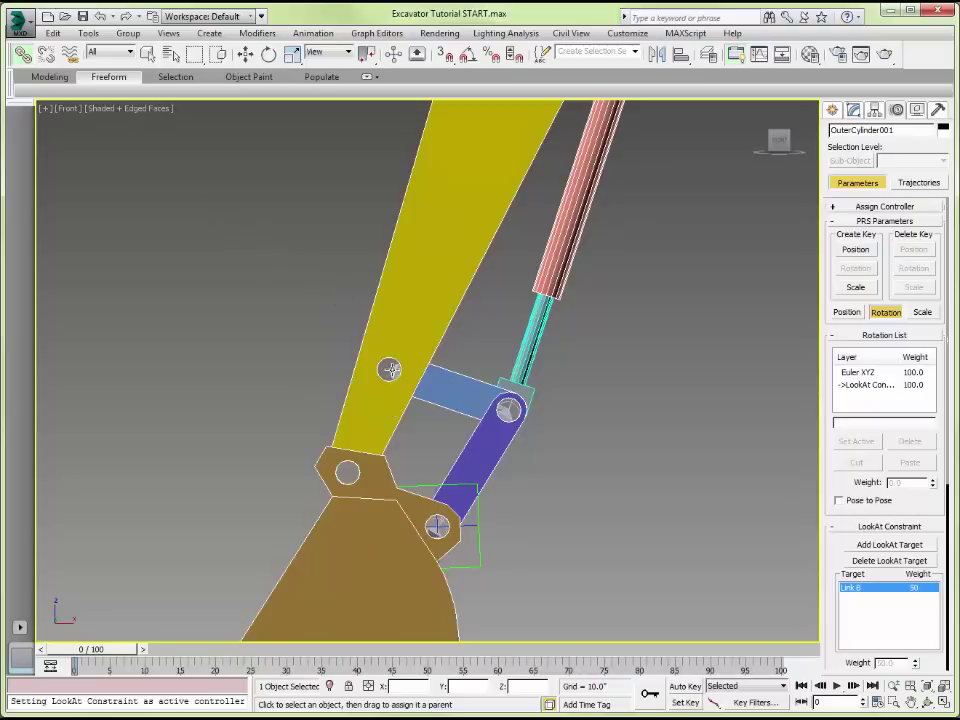
left_click(389, 370)
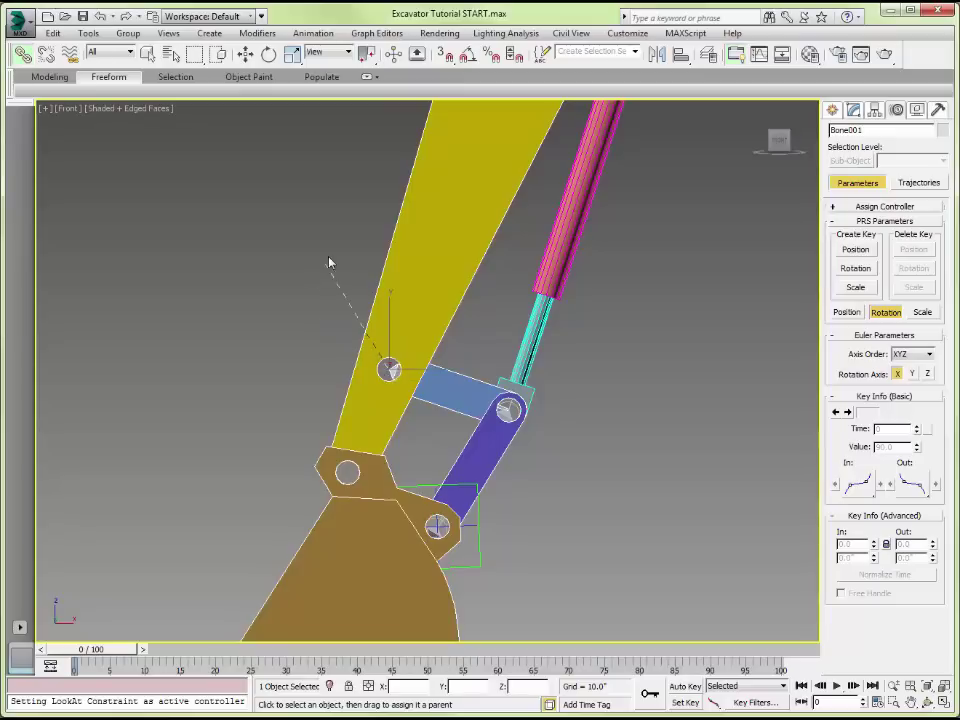
left_click(398, 249)
Select the end arm and reset its transform in the hierarchy settings
left_click(148, 53)
left_click(412, 233)
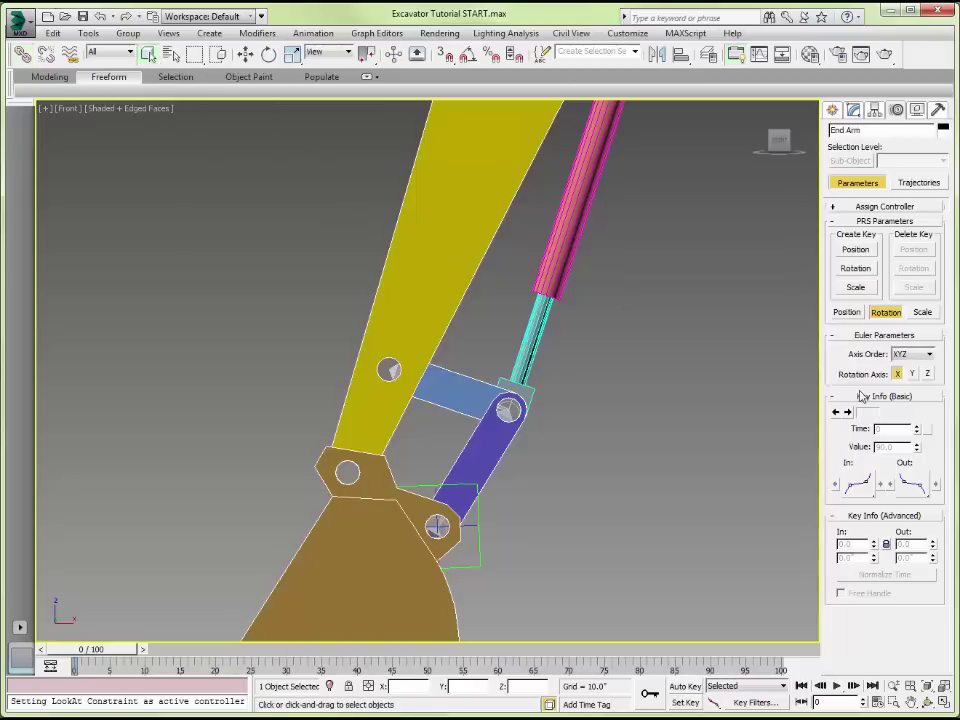
left_click(875, 112)
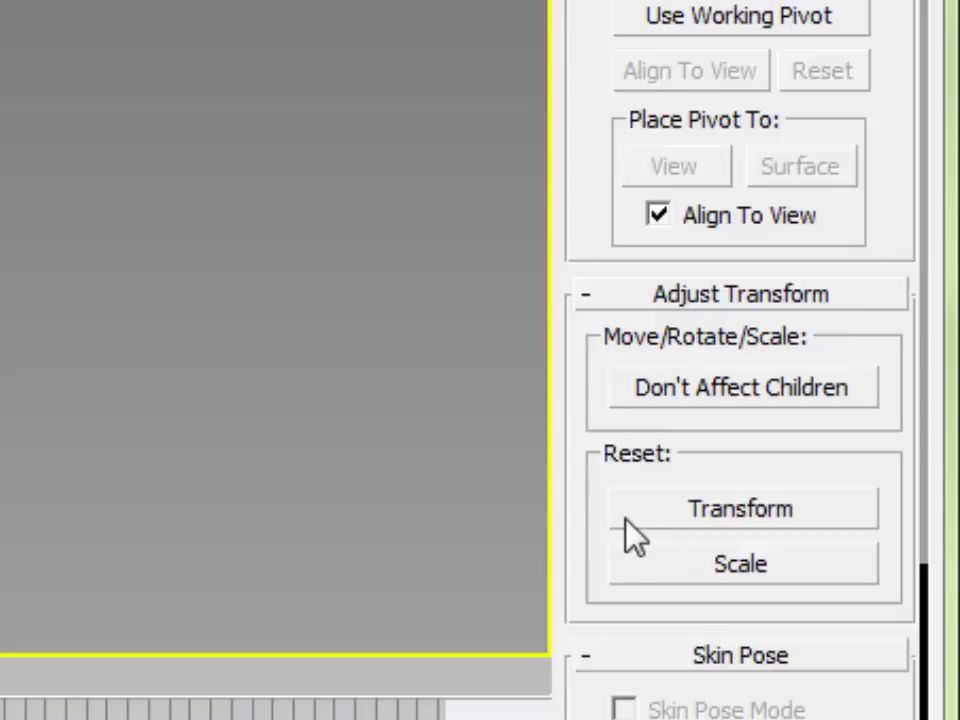
left_click(721, 513)
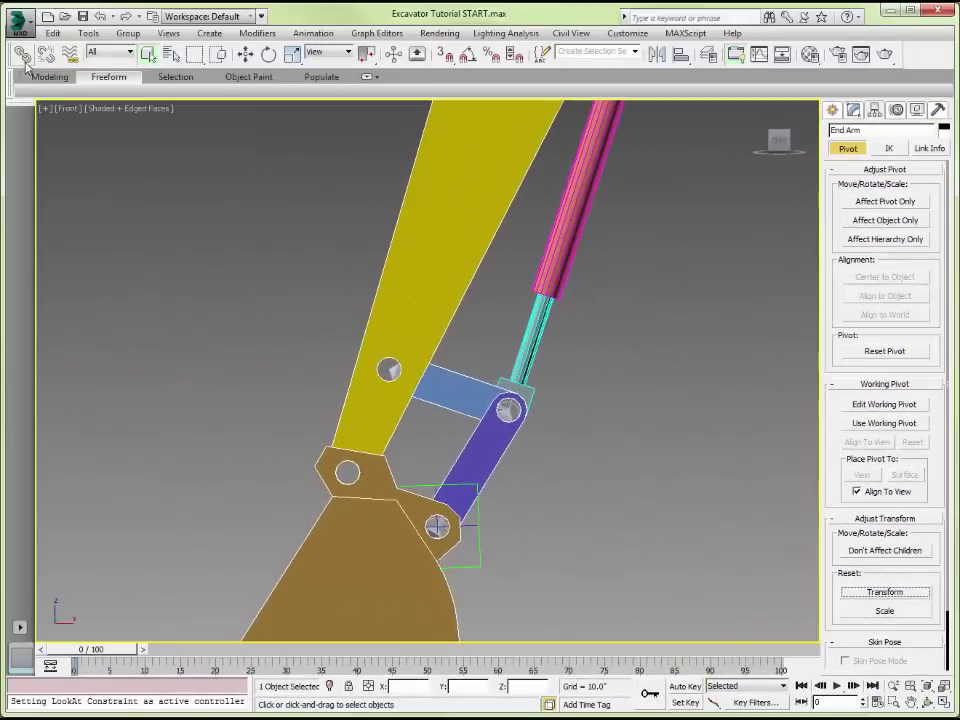
Link the root bone inside the linkage hole and the bucket to the end arm, and clear the selection
left_click(23, 56)
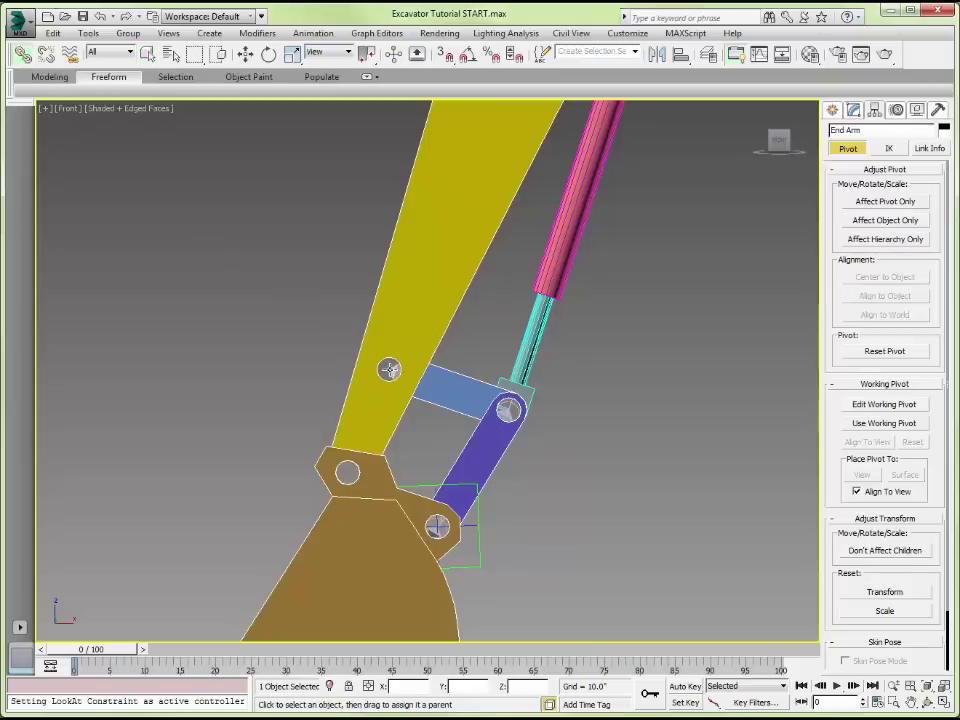
left_click(390, 370)
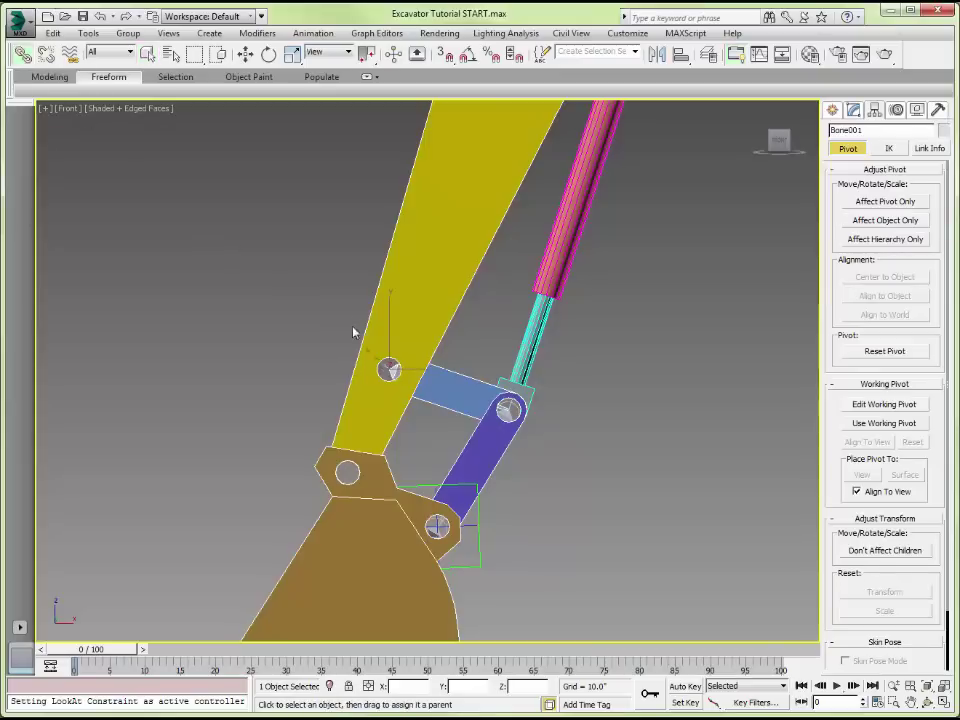
left_click_drag(389, 369, 399, 256)
left_click_drag(335, 505, 294, 429)
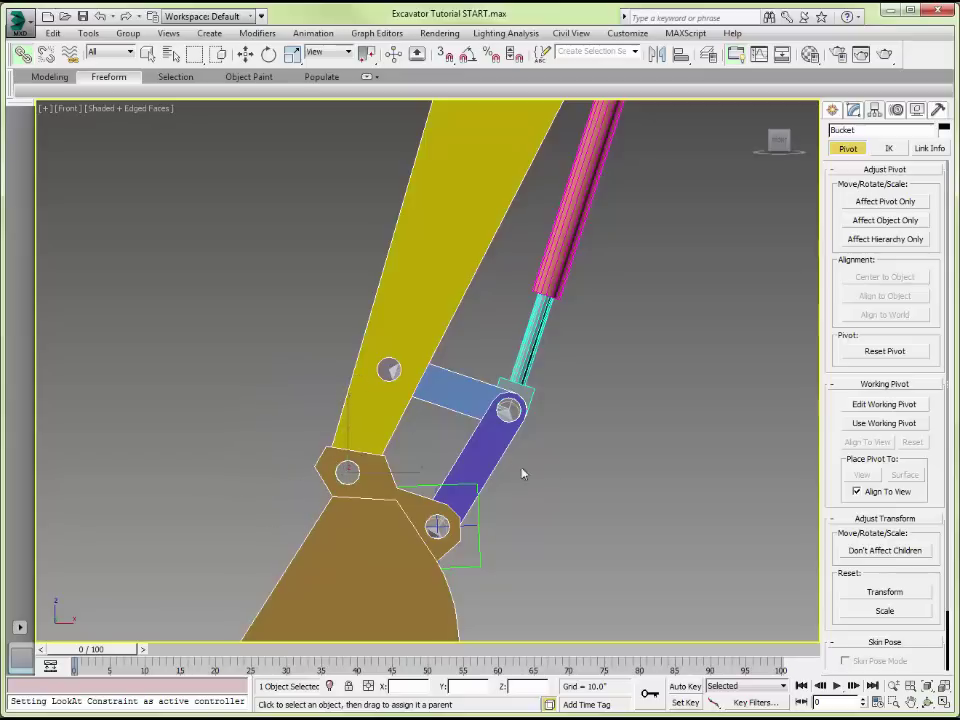
left_click(591, 460)
Rotate the end arm by about 48 degrees and then the bucket to test that links and cylinders follow
scroll(591, 456, "down", 5)
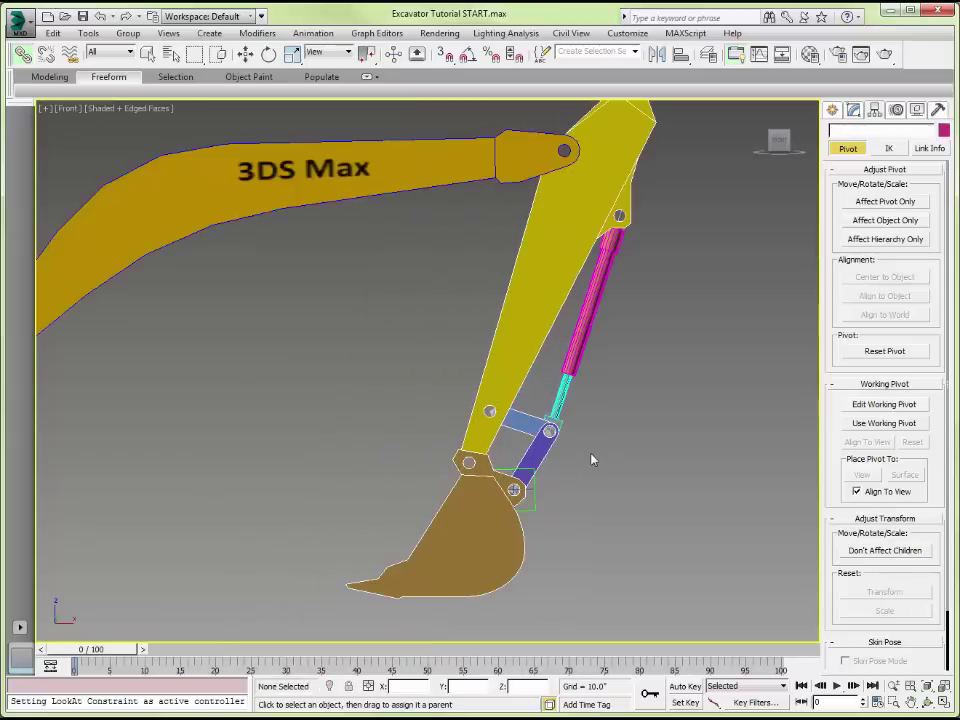
middle_click_drag(653, 443, 552, 486)
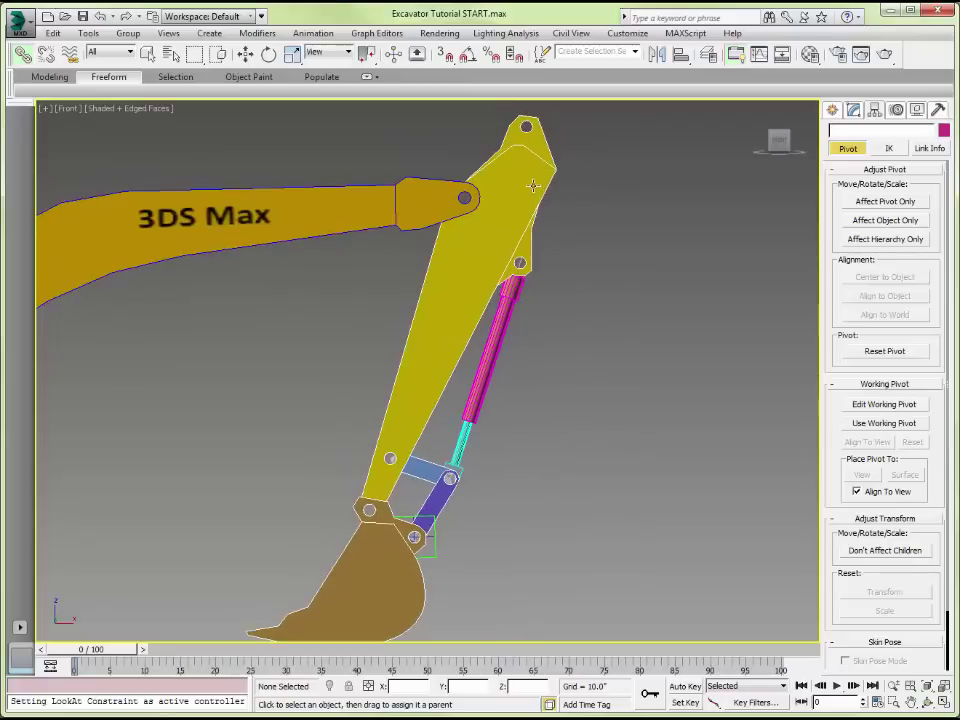
left_click_drag(533, 186, 540, 241)
key("e")
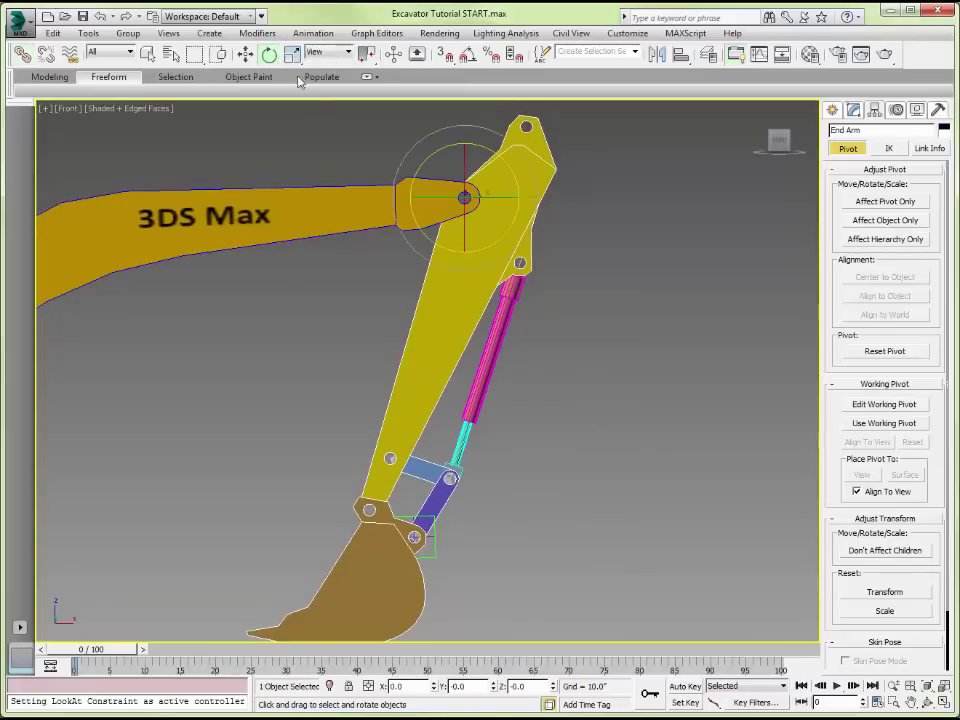
left_click_drag(419, 137, 366, 178)
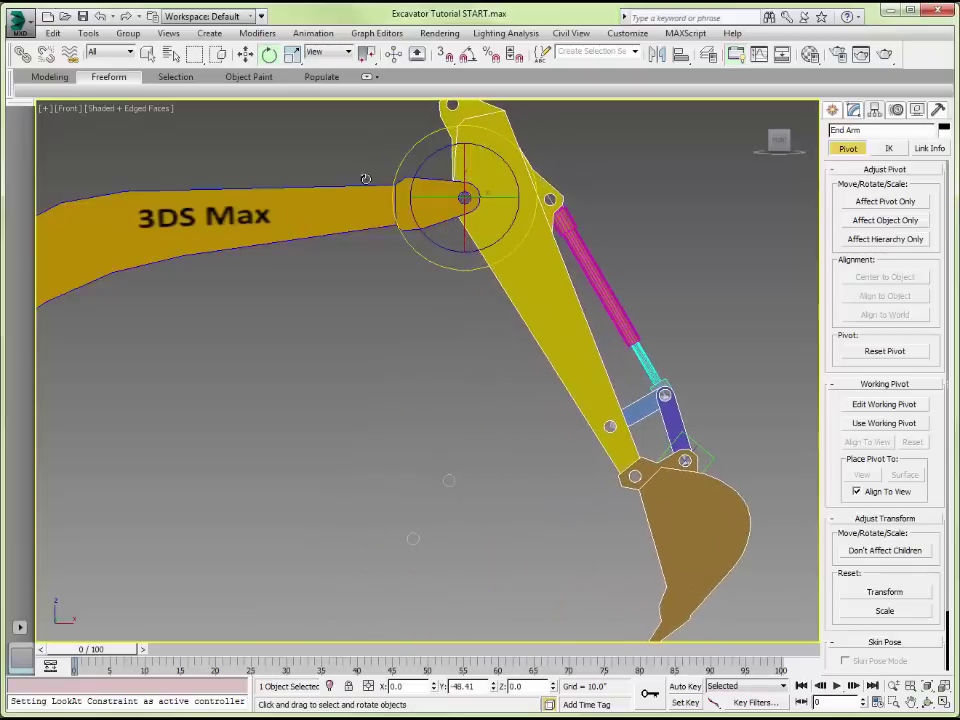
left_click(688, 524)
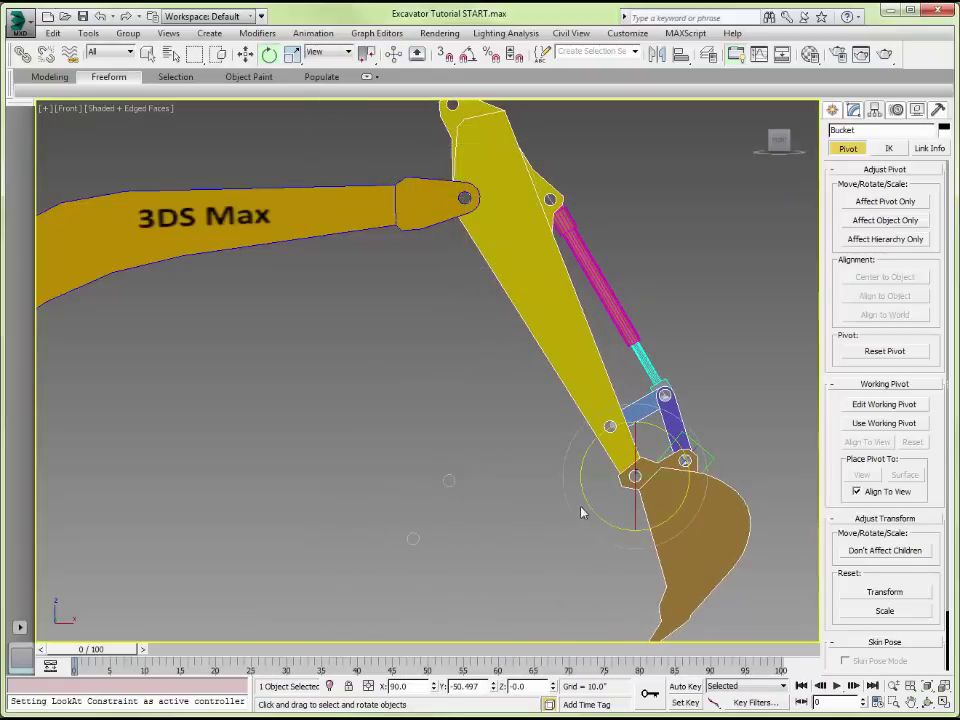
left_click_drag(568, 502, 645, 445)
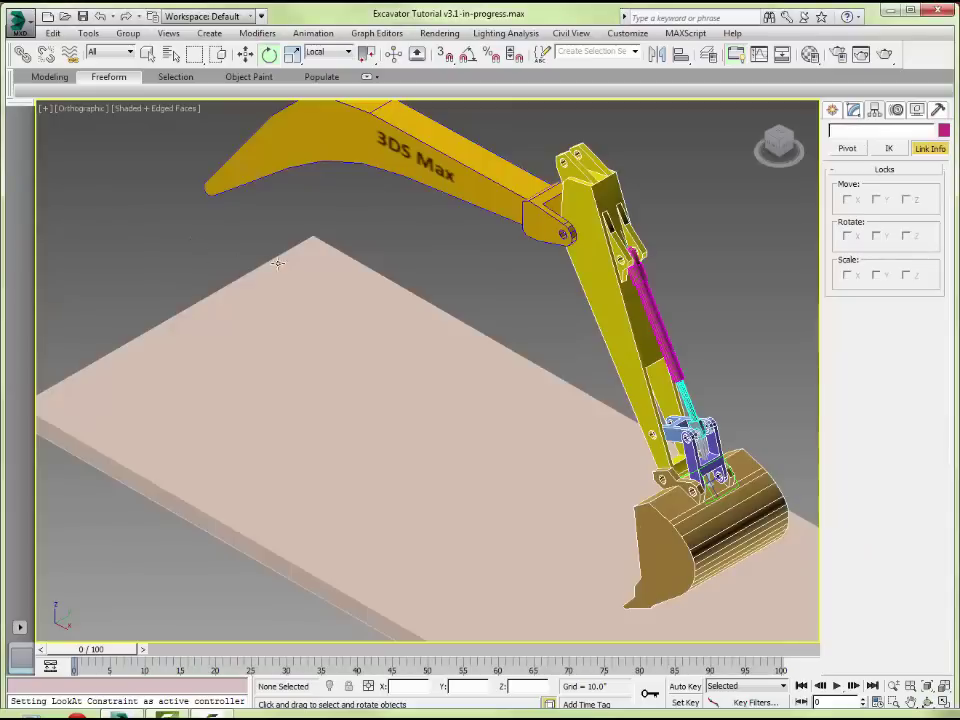
Swing the main arm sideways about its local Y axis to test the cylinders, and cancel the rotation
left_click(312, 153)
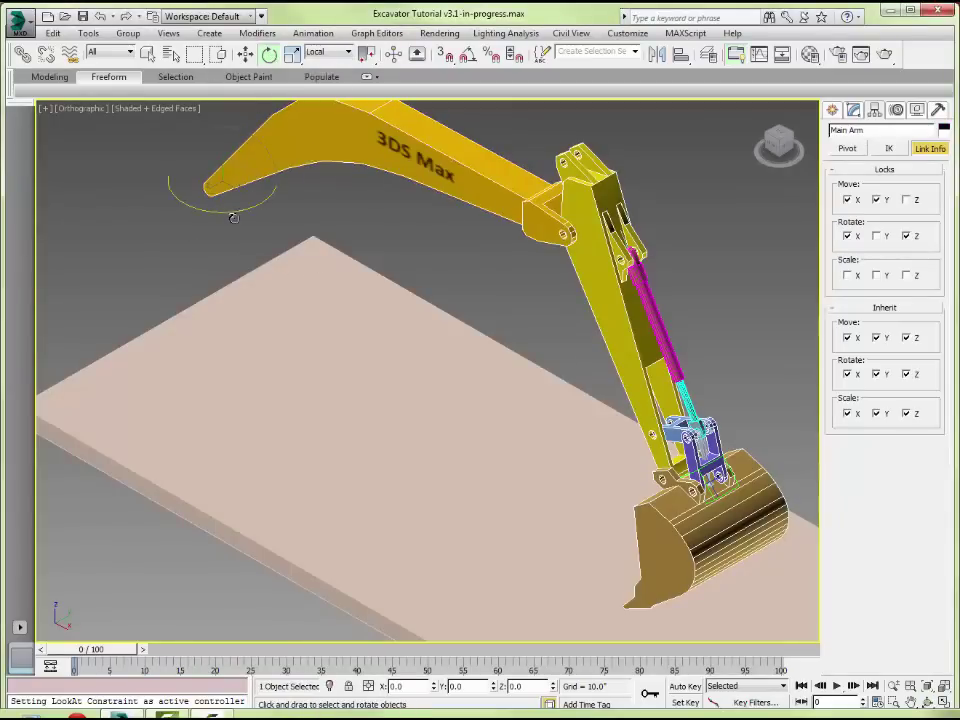
left_click_drag(235, 209, 176, 210)
right_click(175, 210)
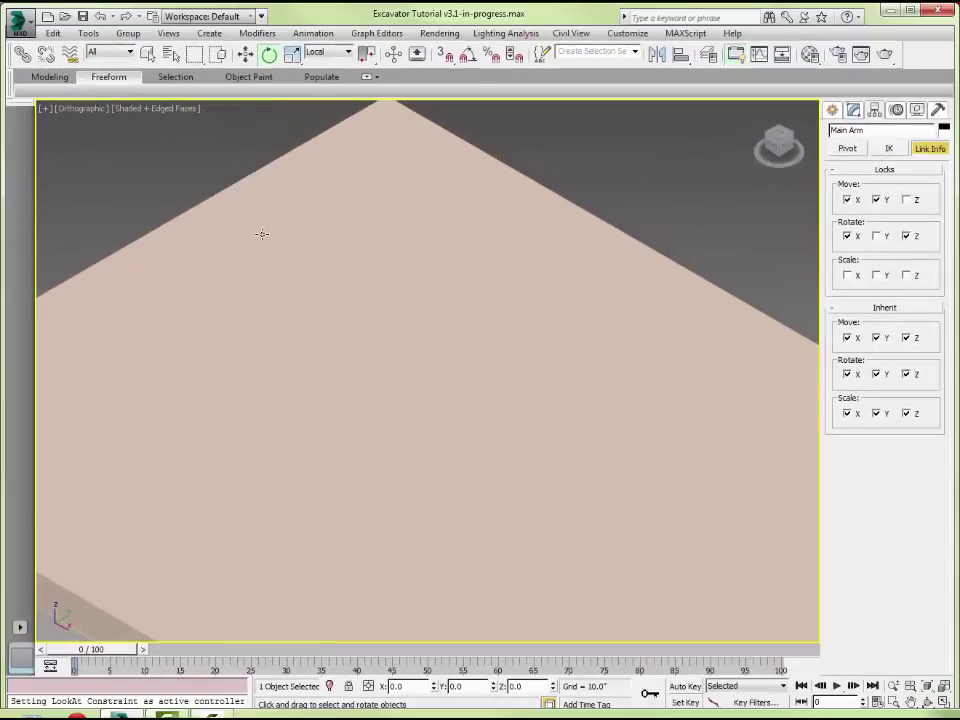
Replace World with the End Arm as the upnode of the outer cylinder's LookAt constraint
scroll(257, 302, "down", 8)
middle_click_drag(379, 270, 300, 294)
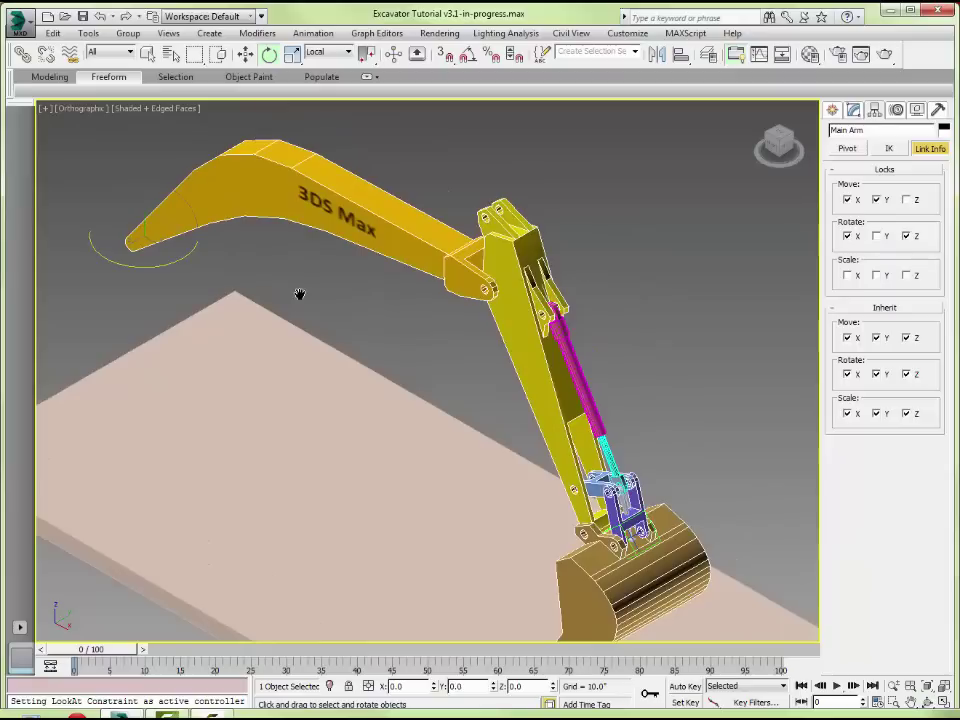
scroll(558, 322, "up", 6)
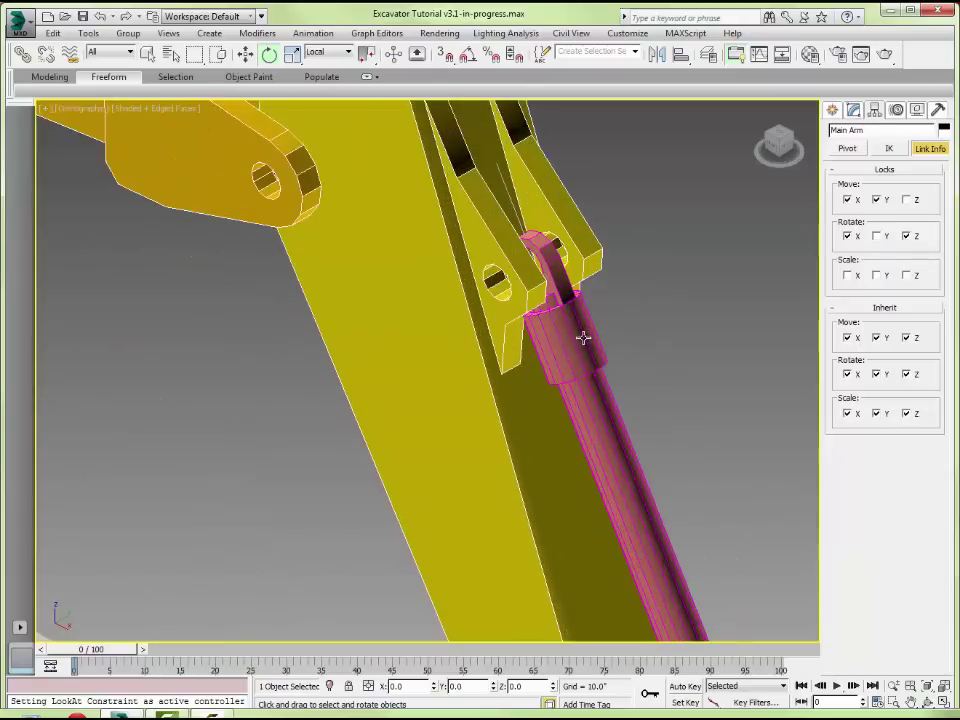
left_click(582, 337)
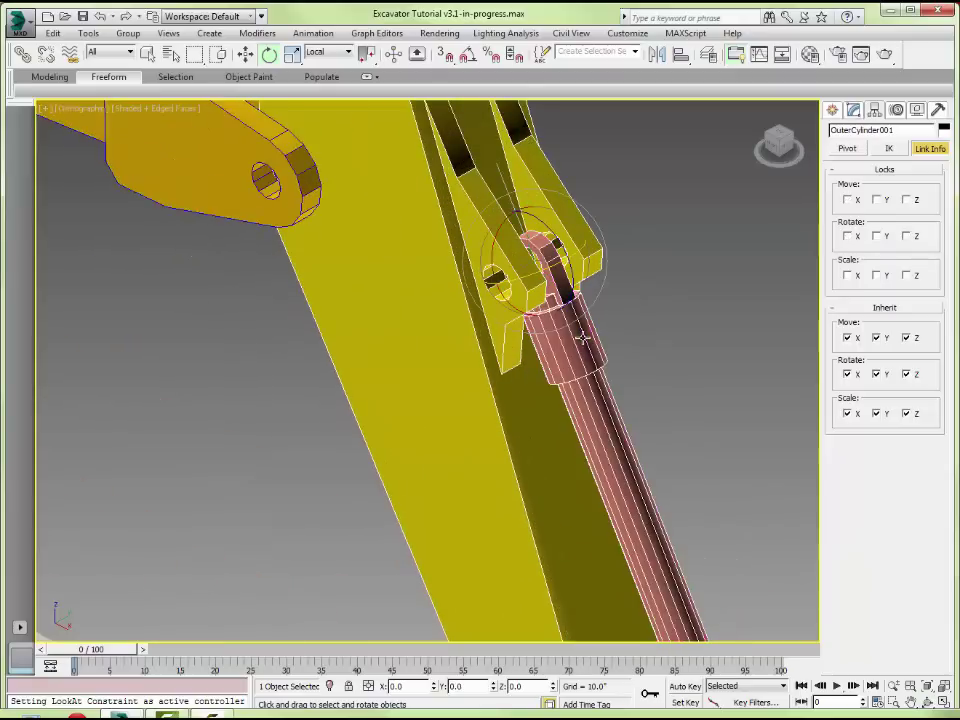
left_click(896, 109)
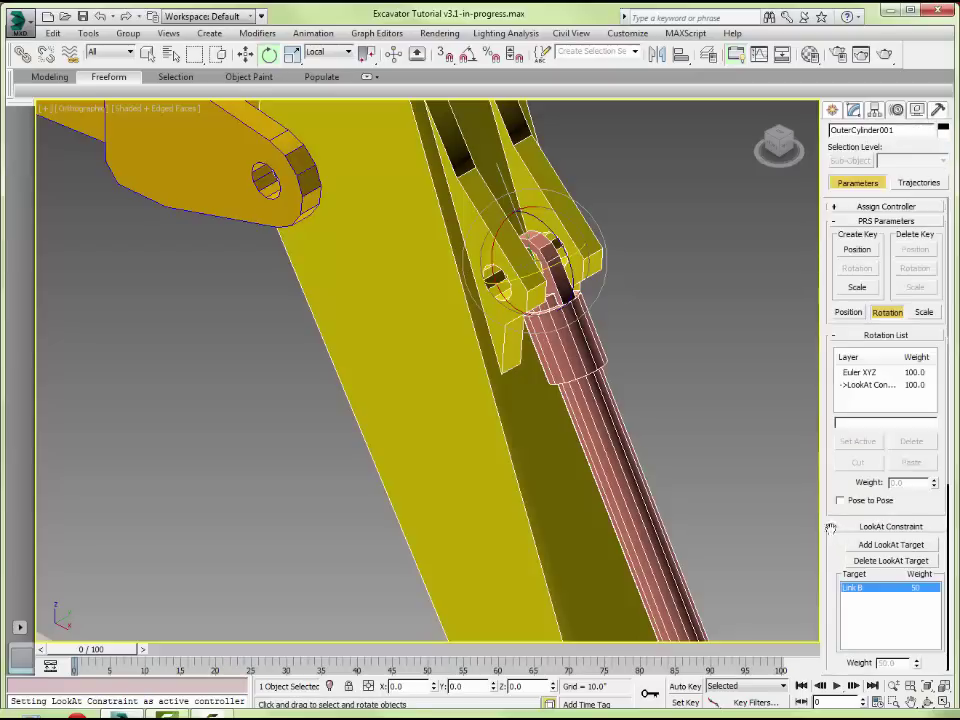
scroll(850, 535, "down", 5)
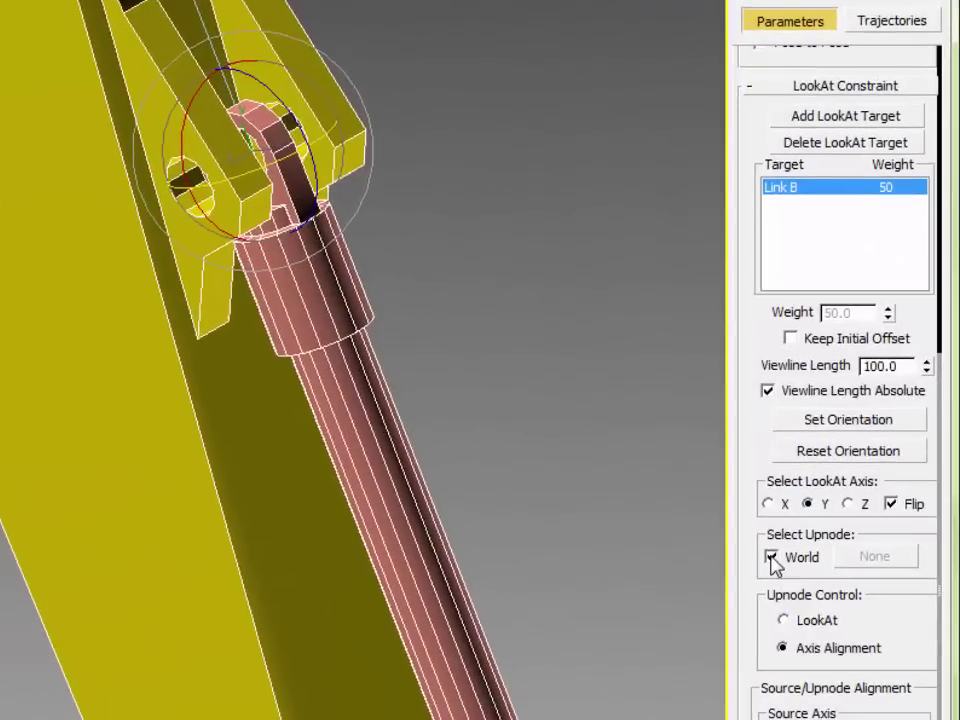
left_click(771, 557)
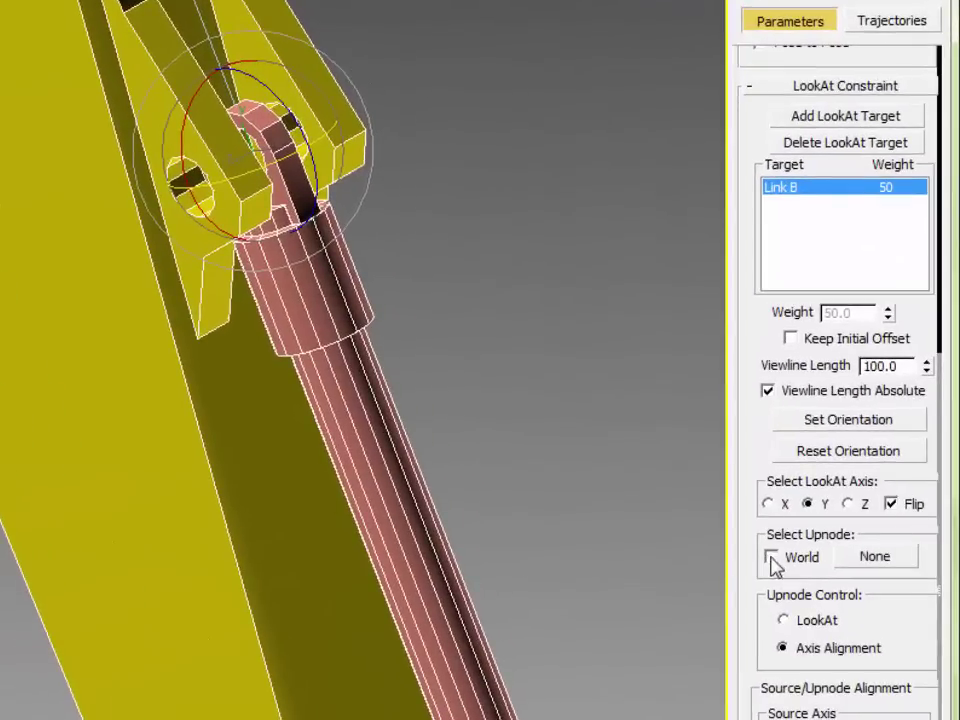
left_click(874, 558)
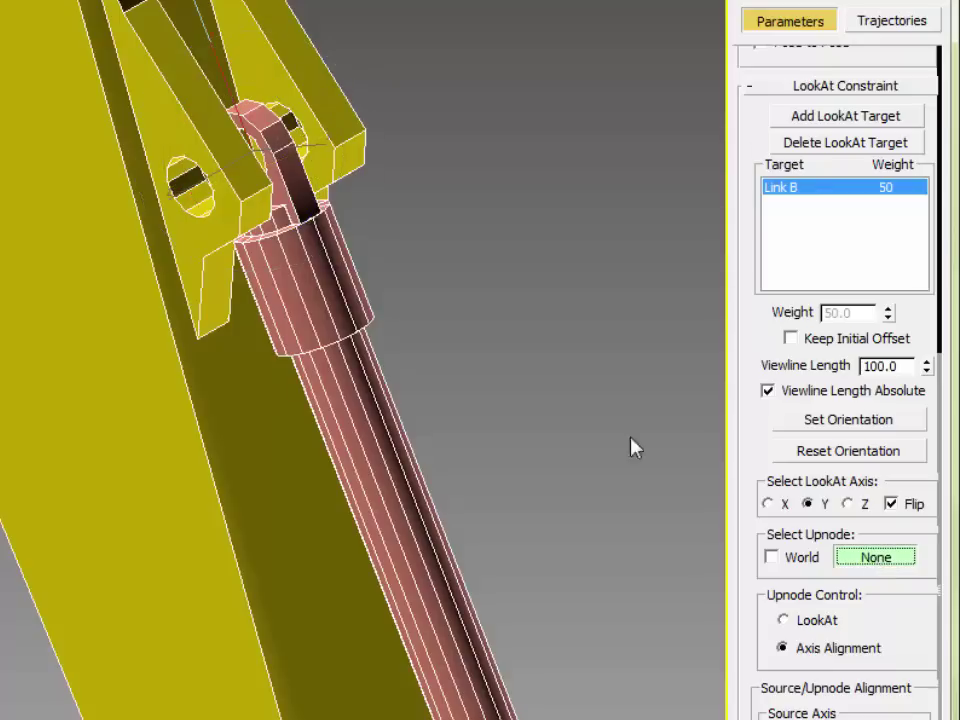
left_click(111, 265)
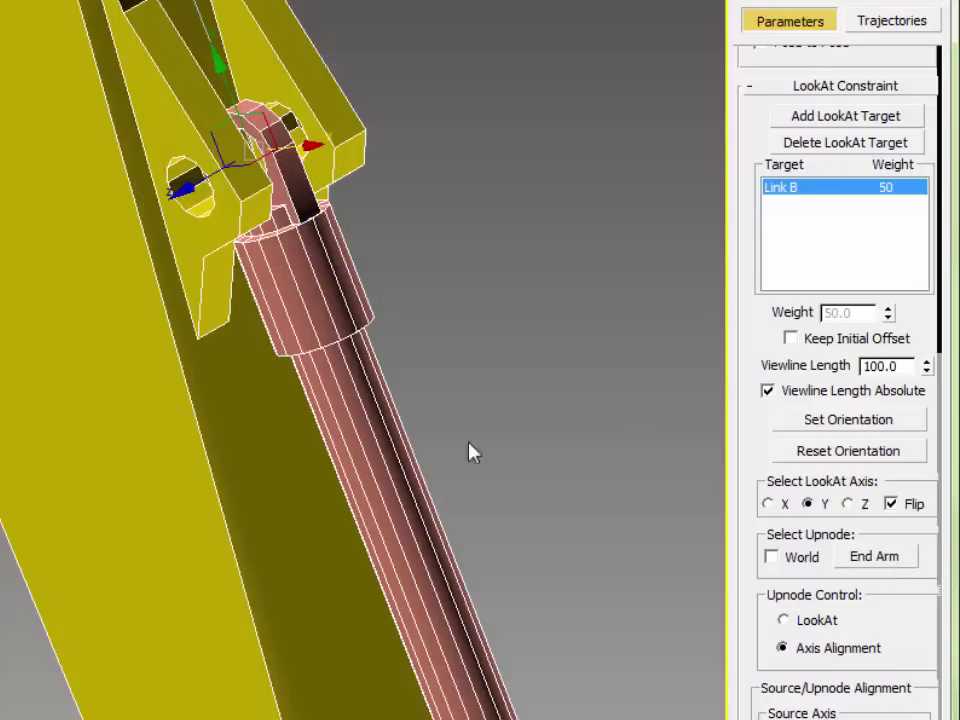
Replace World with the End Arm as the upnode of the inner cylinder's LookAt constraint
mouse_move(474, 452)
middle_mouse_down()
mouse_move(450, 94)
mouse_move(499, 326)
mouse_move(466, 114)
middle_mouse_up()
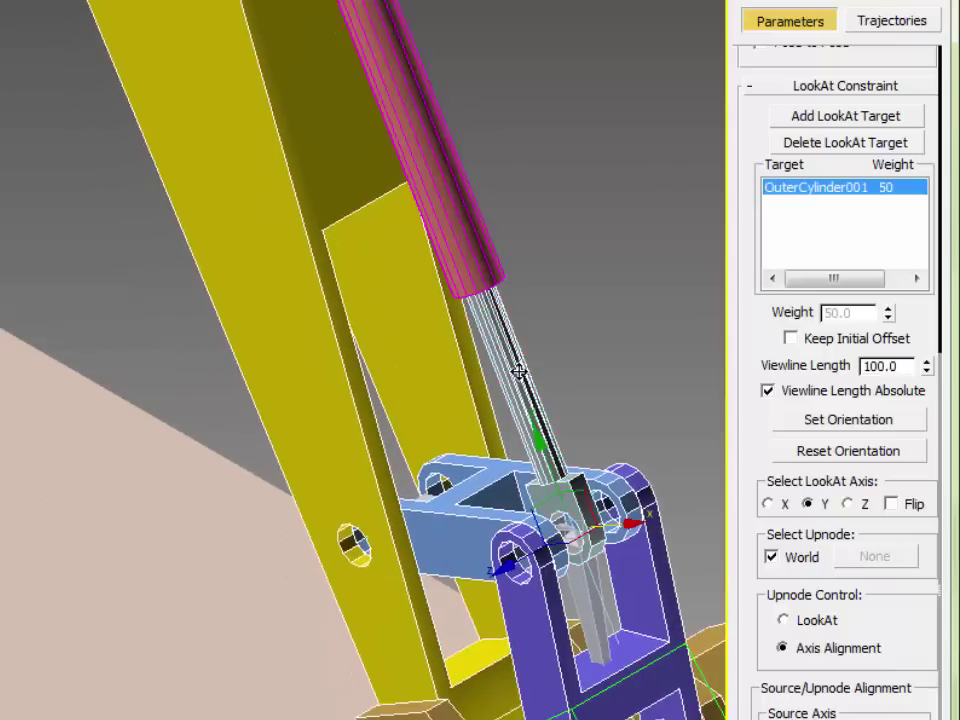
left_click(771, 558)
left_click(877, 562)
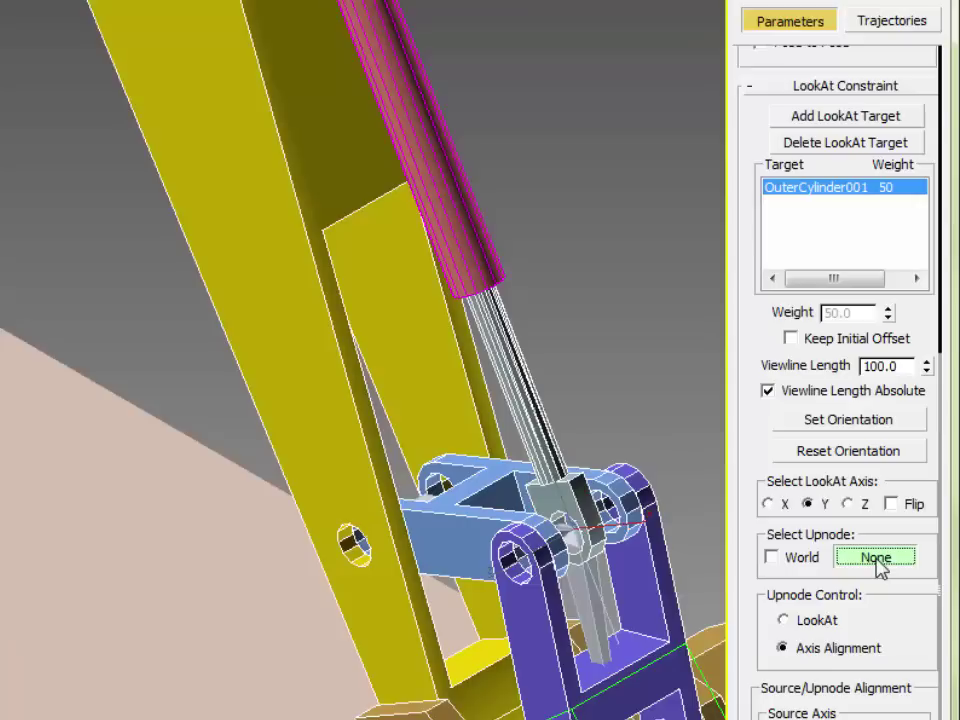
left_click(278, 239)
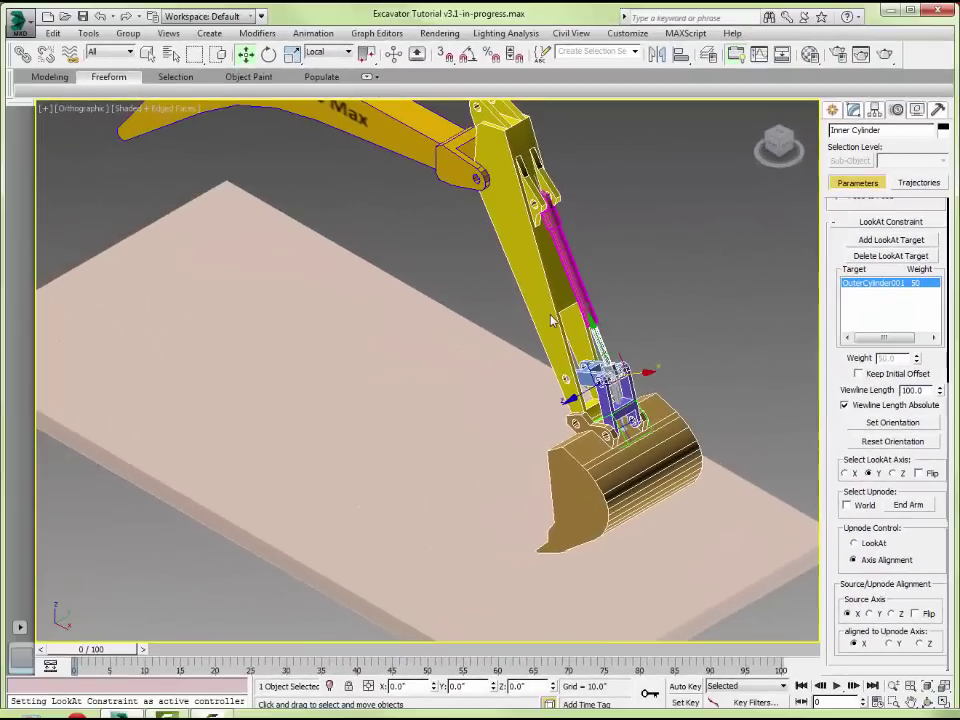
Swing the main arm sideways until it faces the view, and examine both cylinders' alignment with the links
middle_click_drag(437, 231, 472, 326)
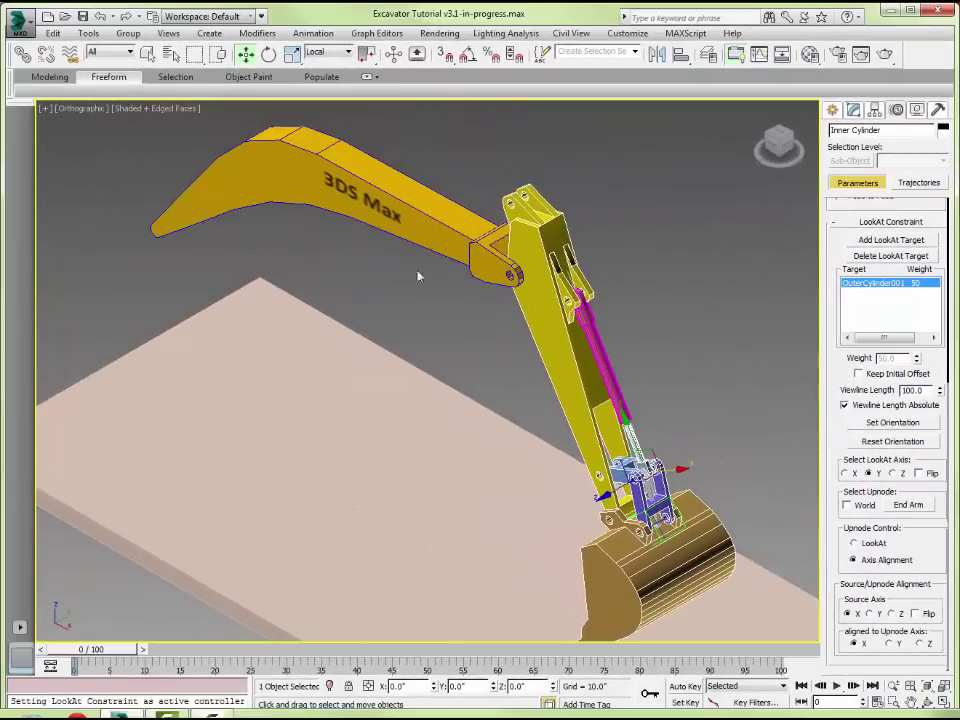
left_click(328, 182)
key("e")
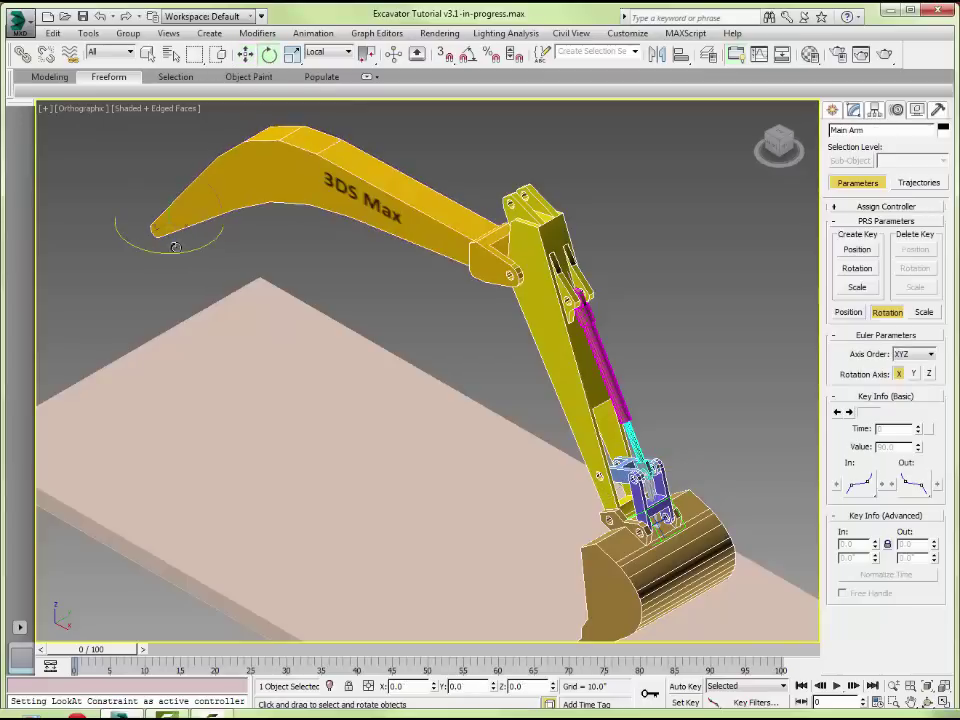
left_click_drag(170, 254, 97, 290)
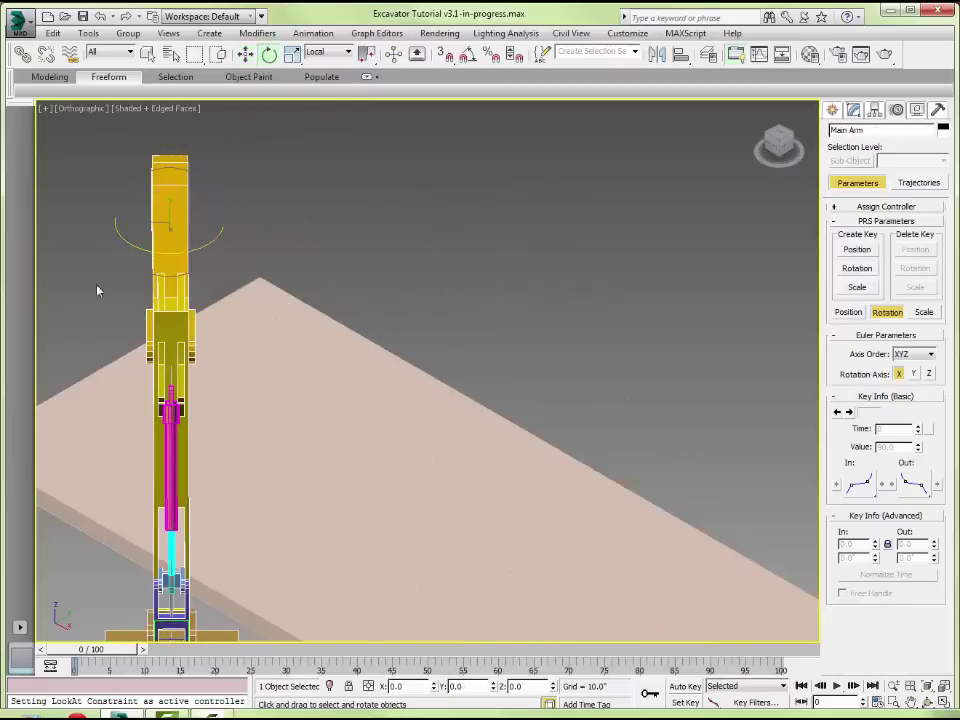
scroll(171, 407, "up", 8)
middle_click_drag(171, 407, 429, 303)
scroll(429, 303, "down", 4)
scroll(467, 463, "up", 6)
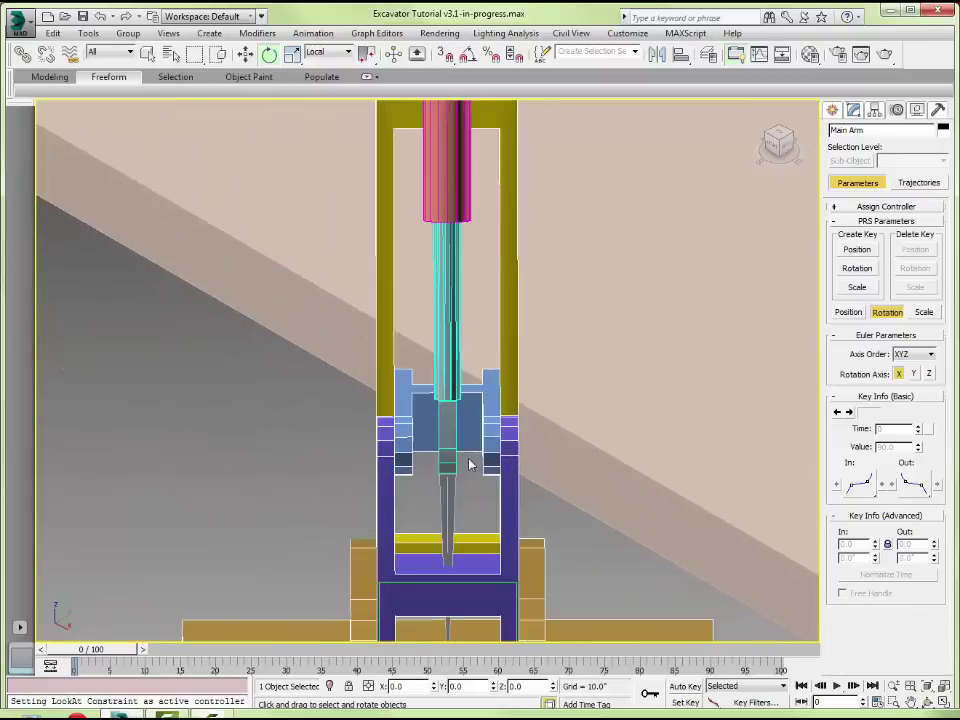
scroll(470, 463, "down", 7)
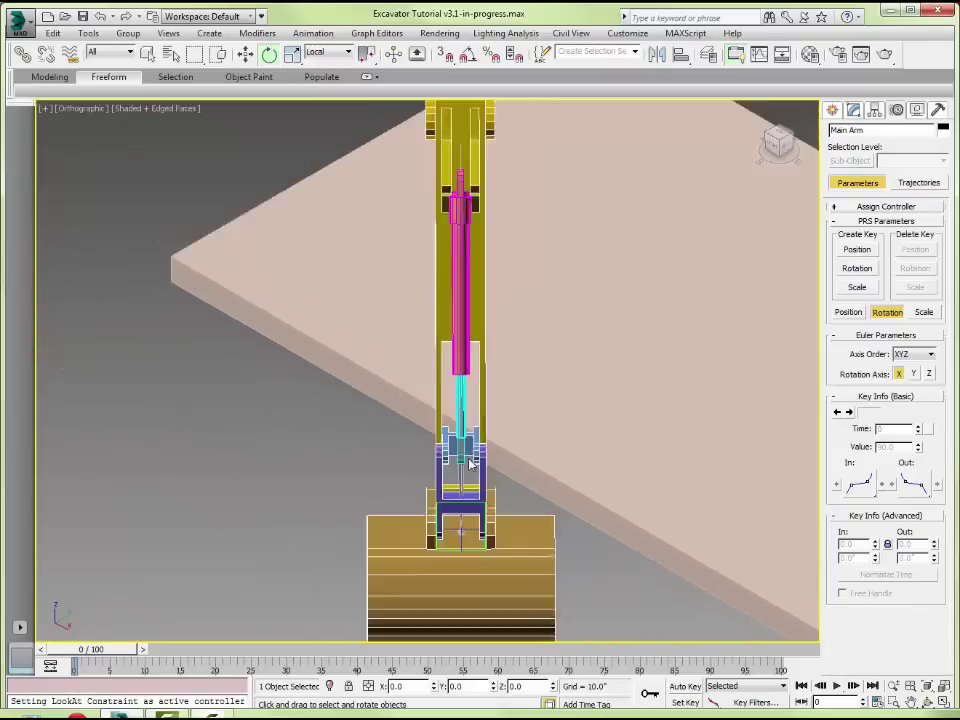
middle_click_drag(429, 321, 431, 393)
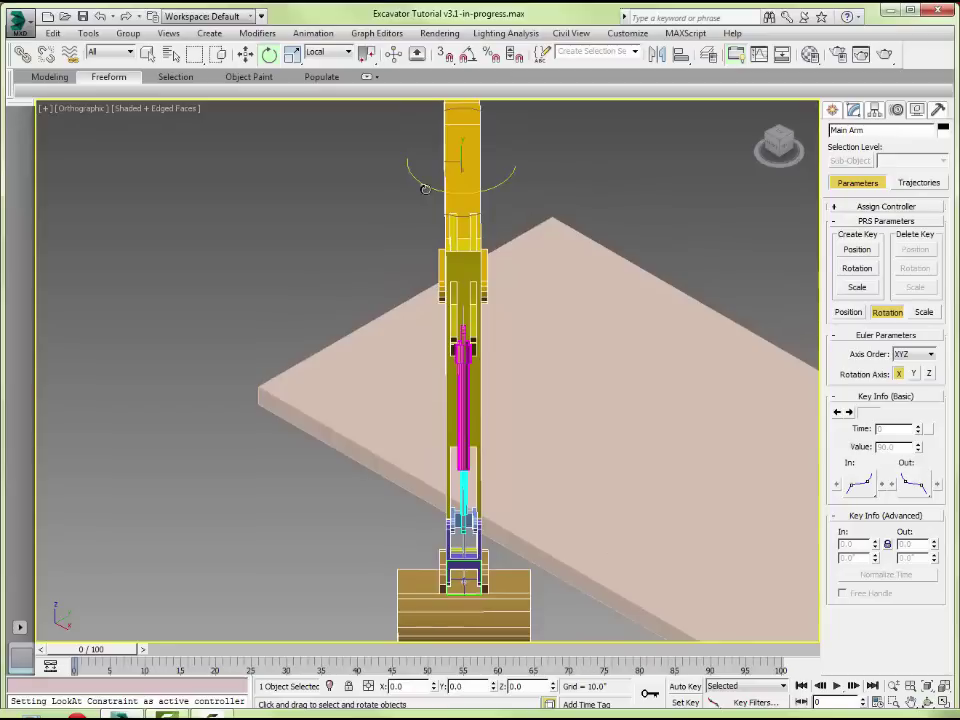
Swing the main arm back over the ground slab and turn it again to test the whole rig
left_click_drag(424, 187, 493, 257)
scroll(493, 257, "down", 2)
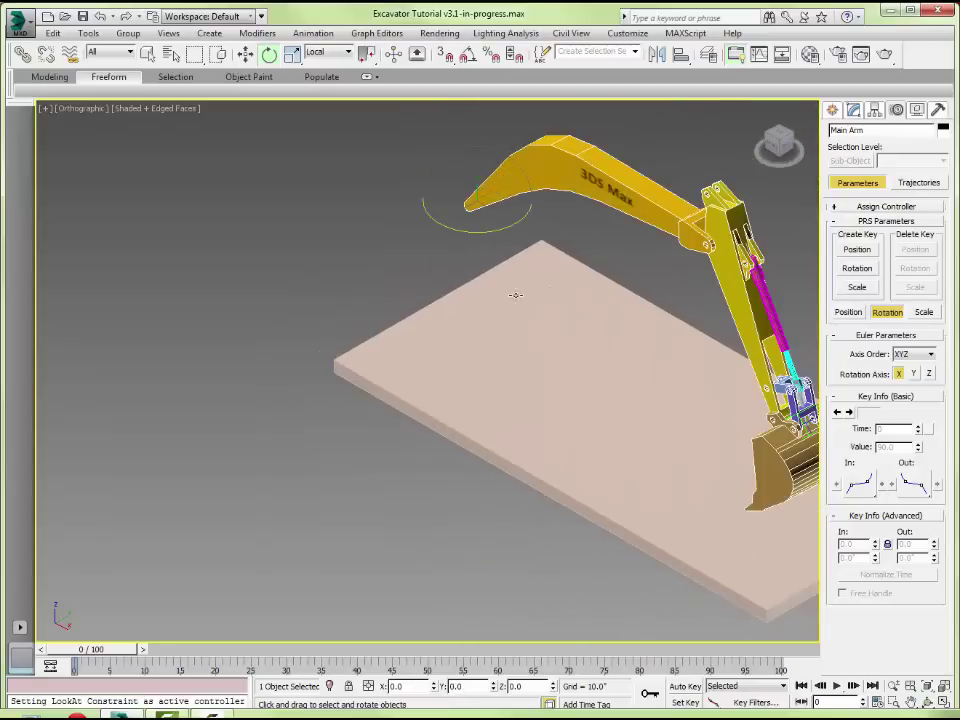
middle_click_drag(475, 313, 352, 377)
left_click_drag(349, 291, 430, 344)
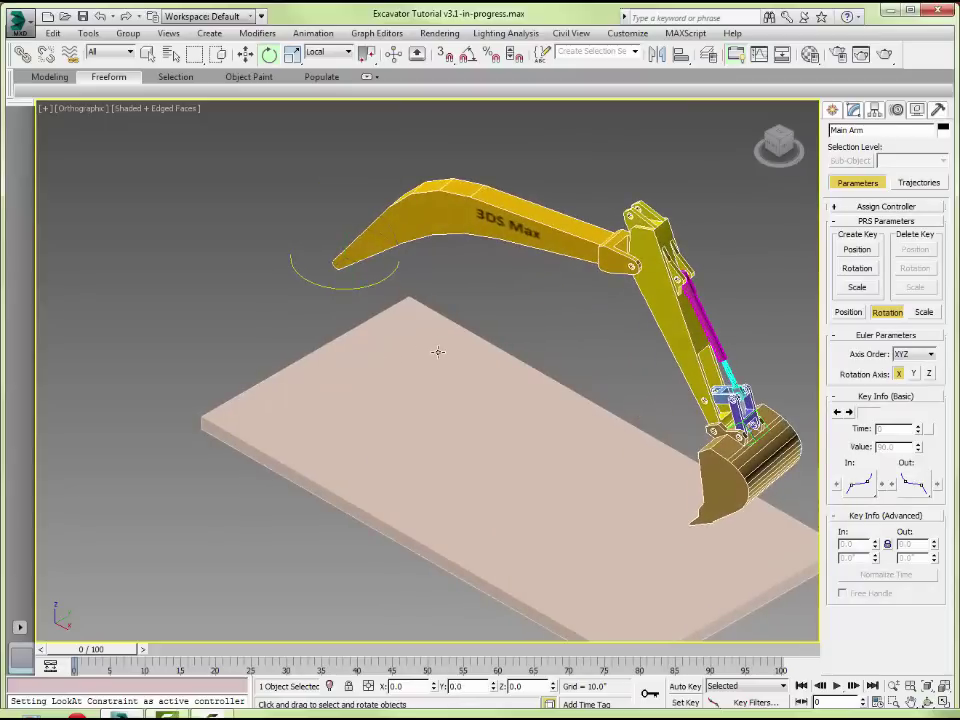